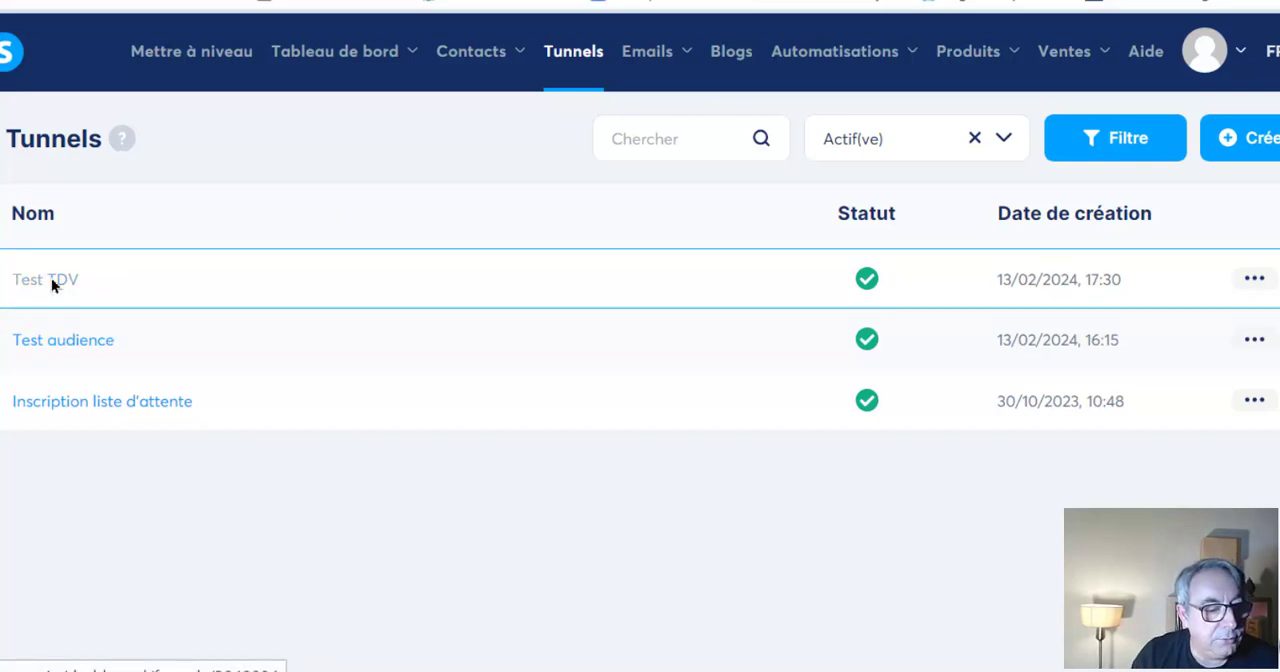
Open the "Test TDV" funnel and review the sales page template's title, promises and problem sections in the page editor
left_click(50, 284)
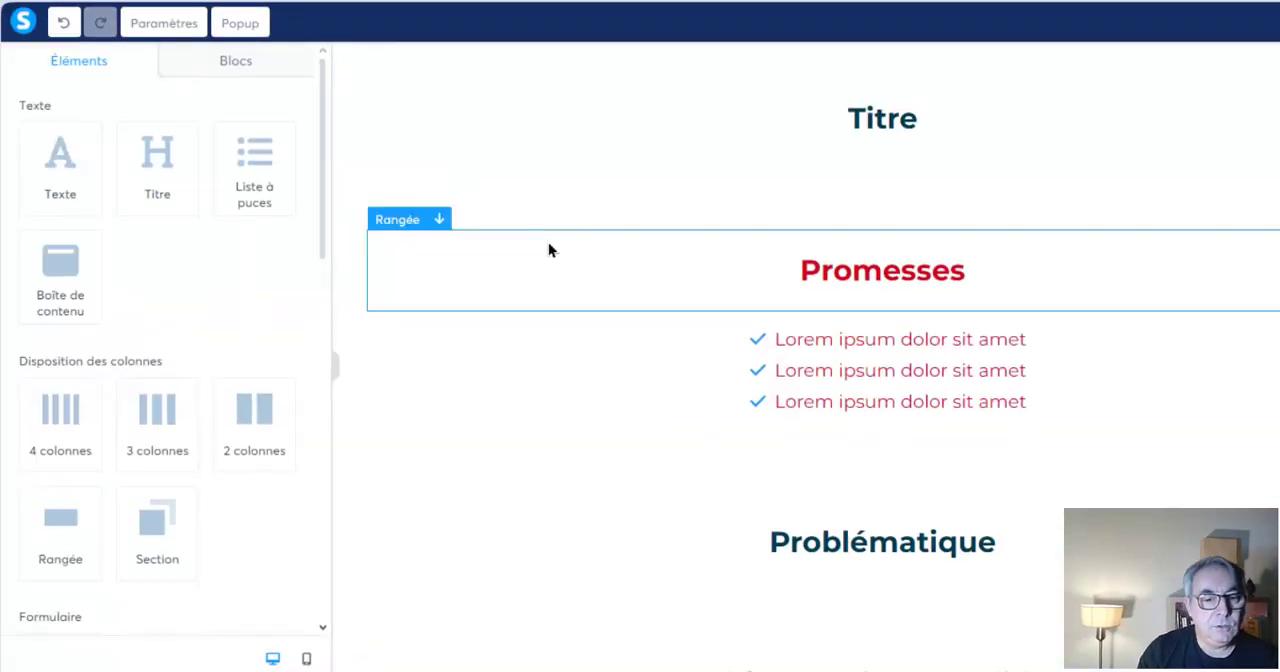
scroll(548, 243, "down", 1)
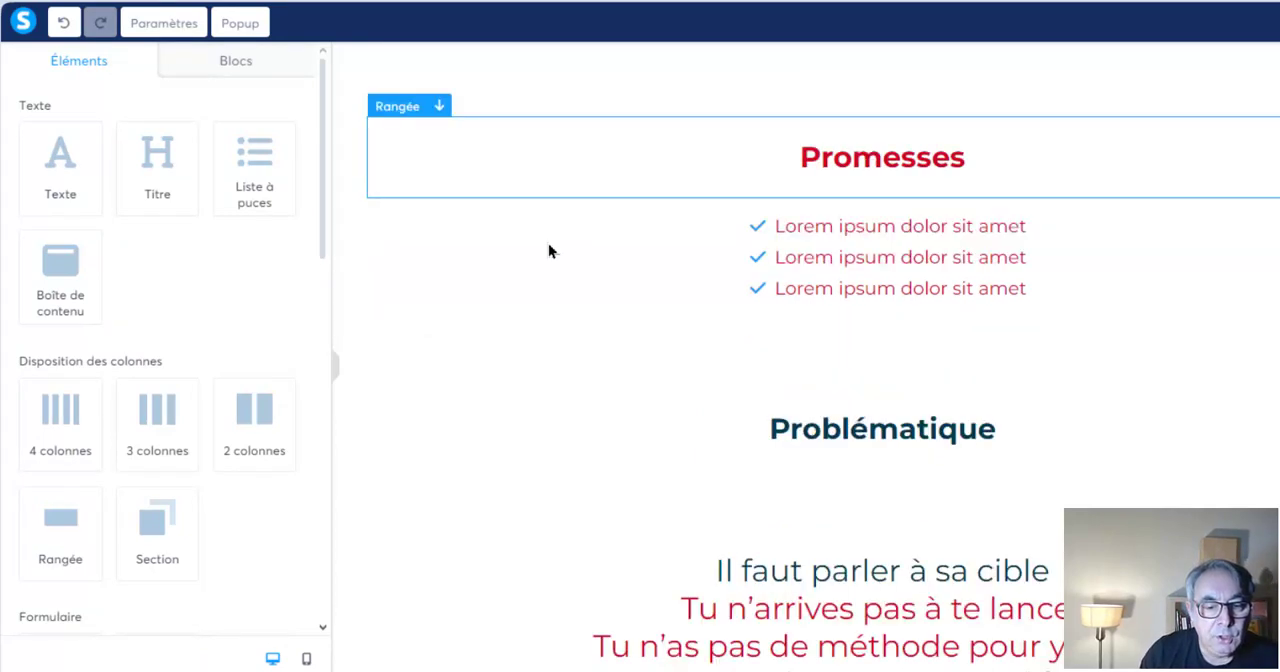
scroll(548, 243, "up", 1)
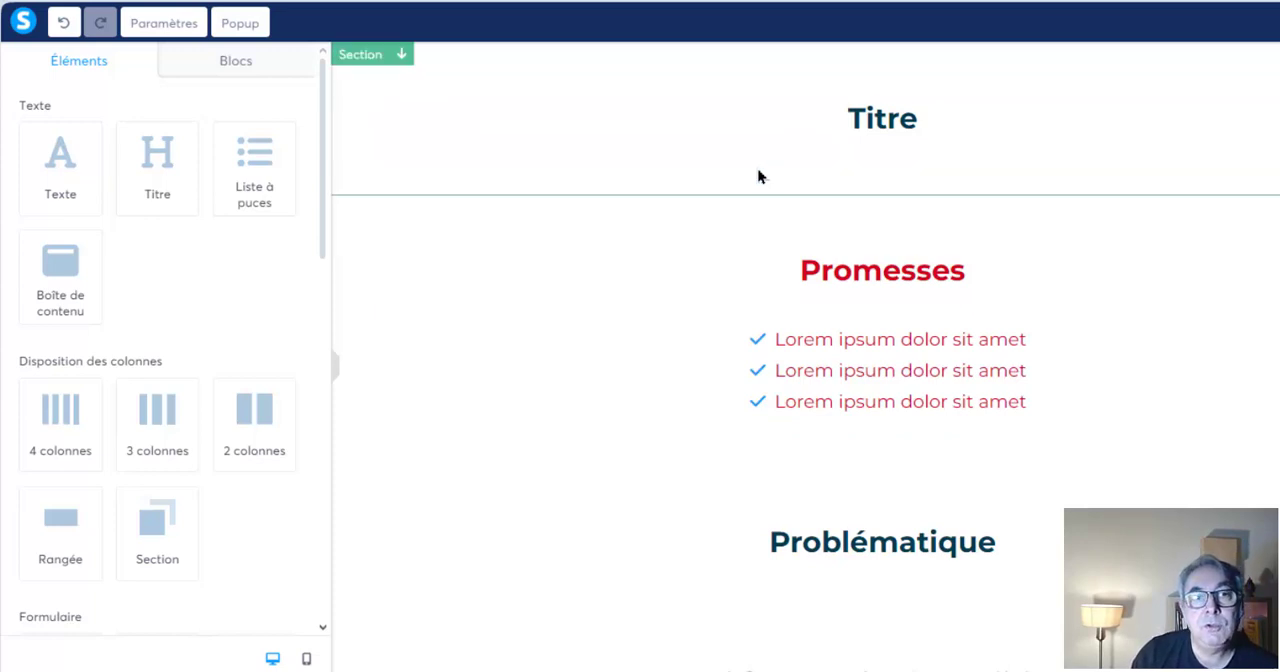
scroll(760, 176, "down", 8)
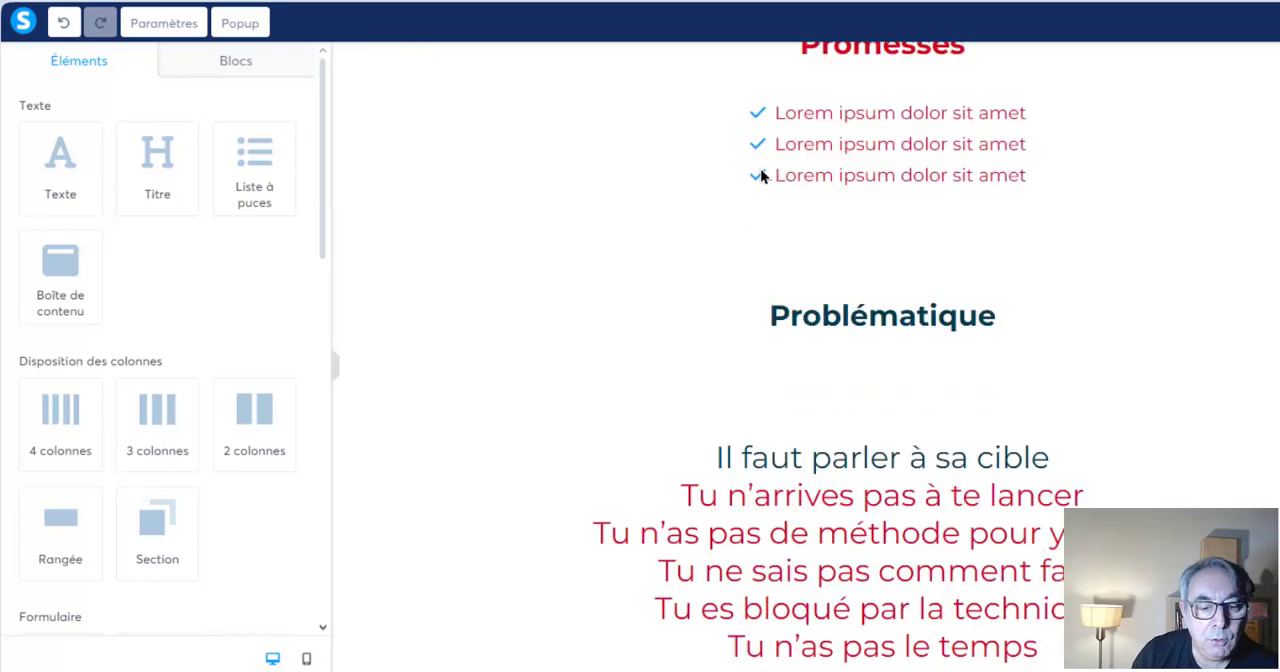
scroll(760, 176, "up", 8)
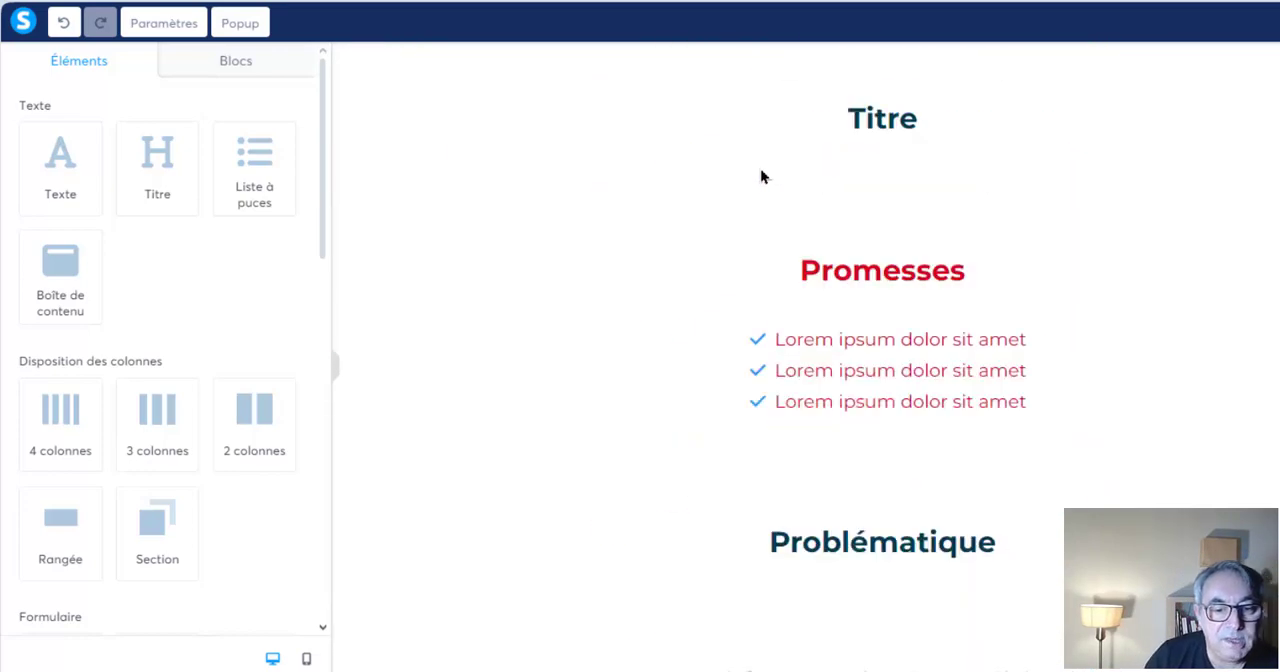
Replace the placeholder heading "Titre" above the promises section with "Enseigner ta passion"
left_click(876, 117)
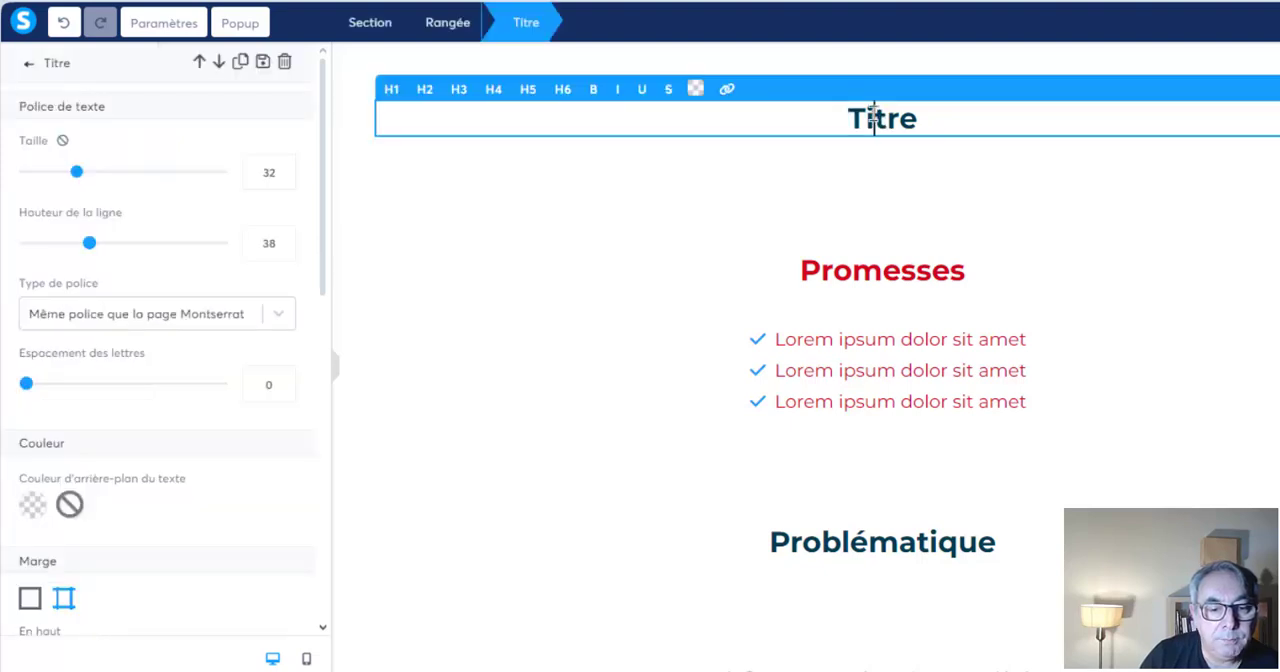
double_click(874, 115)
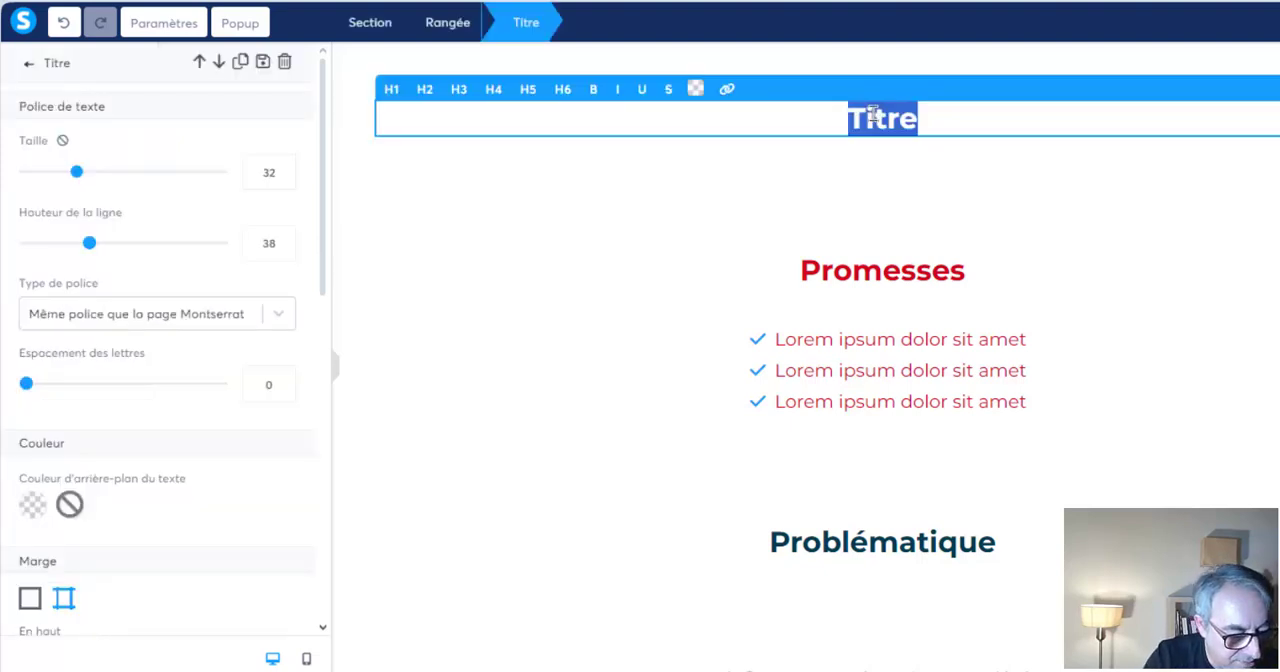
type("Enseign")
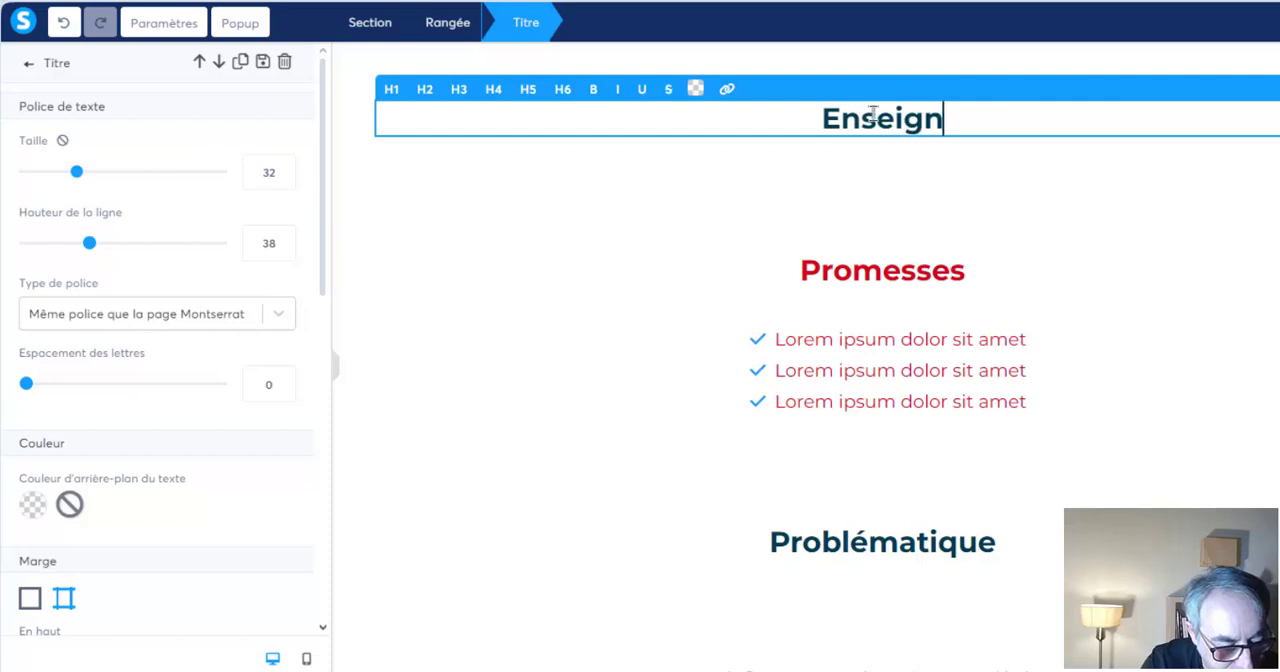
type("er ta pass")
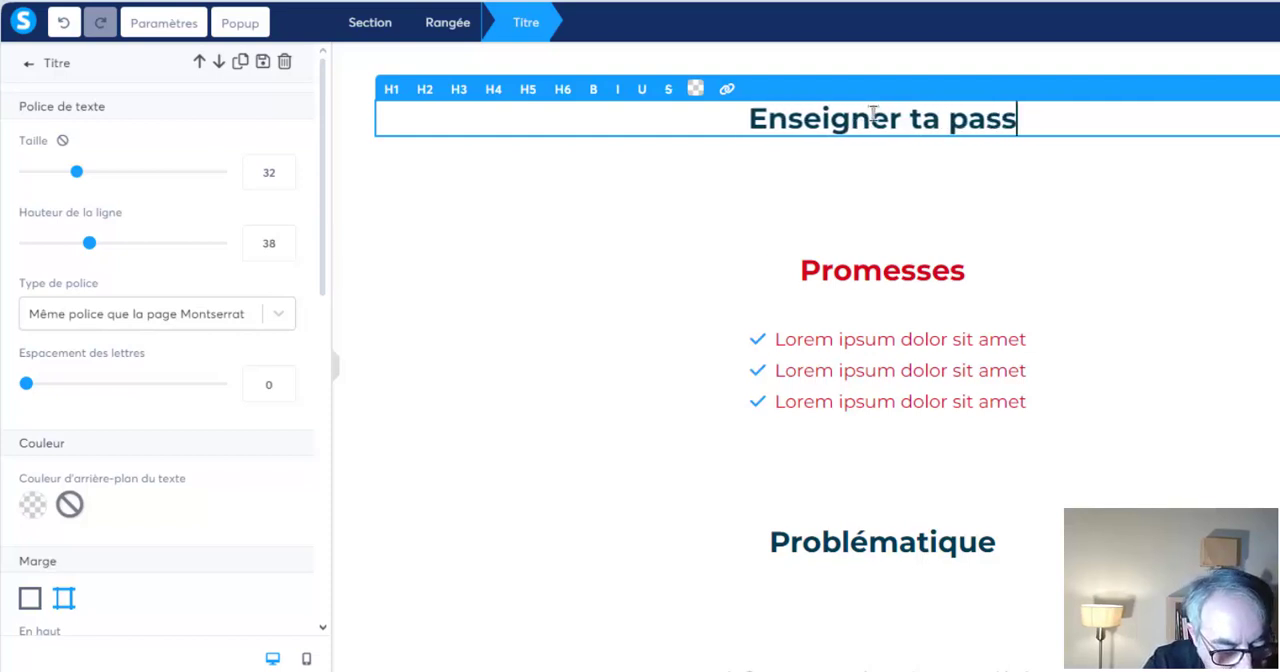
type("ion")
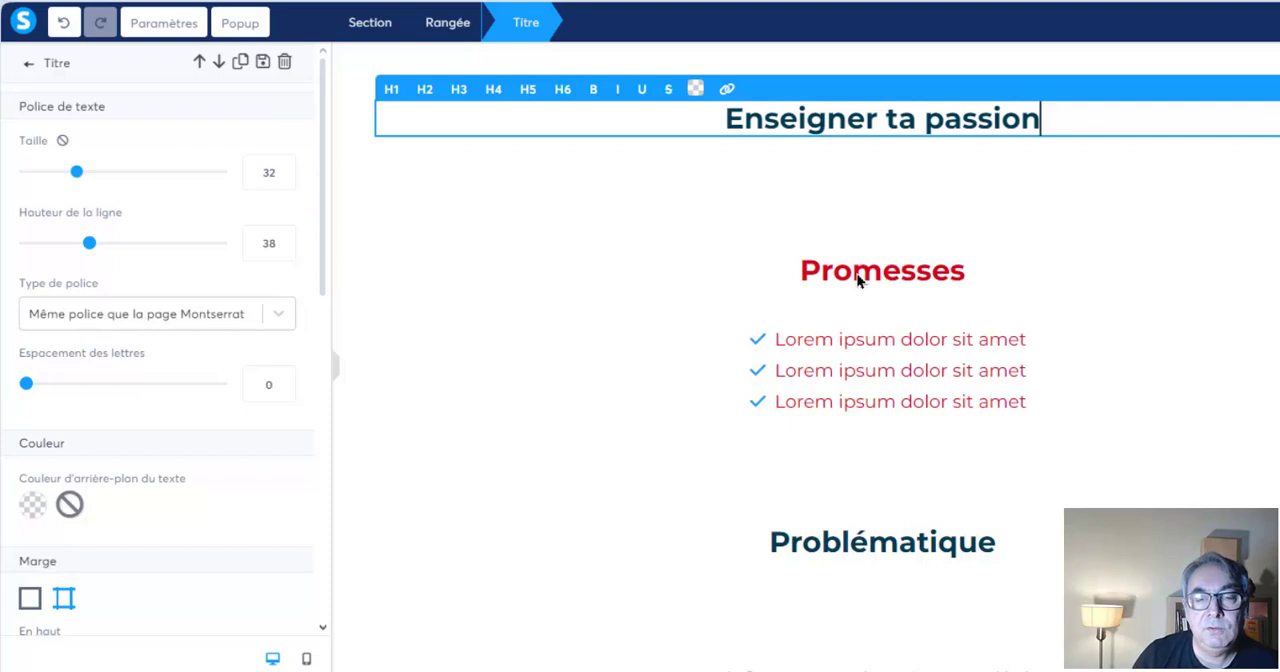
Replace the first placeholder bullet under "Promesses" with "Libre géographiquement"
left_click(861, 361)
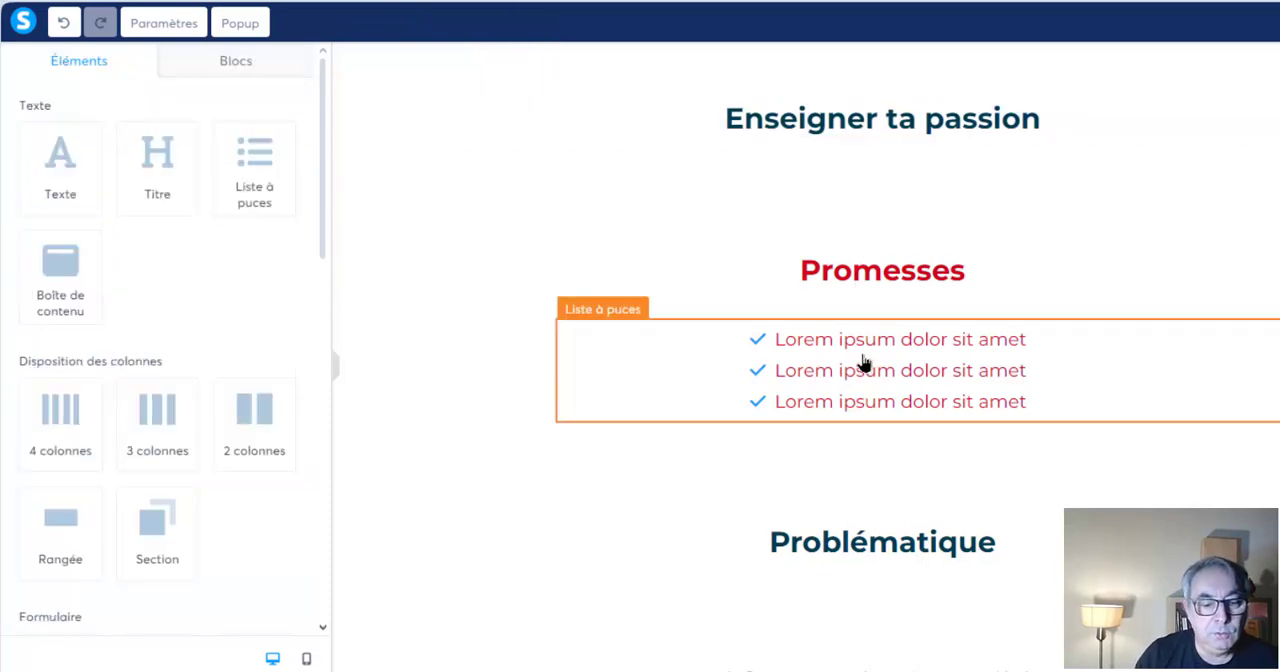
left_click(864, 362)
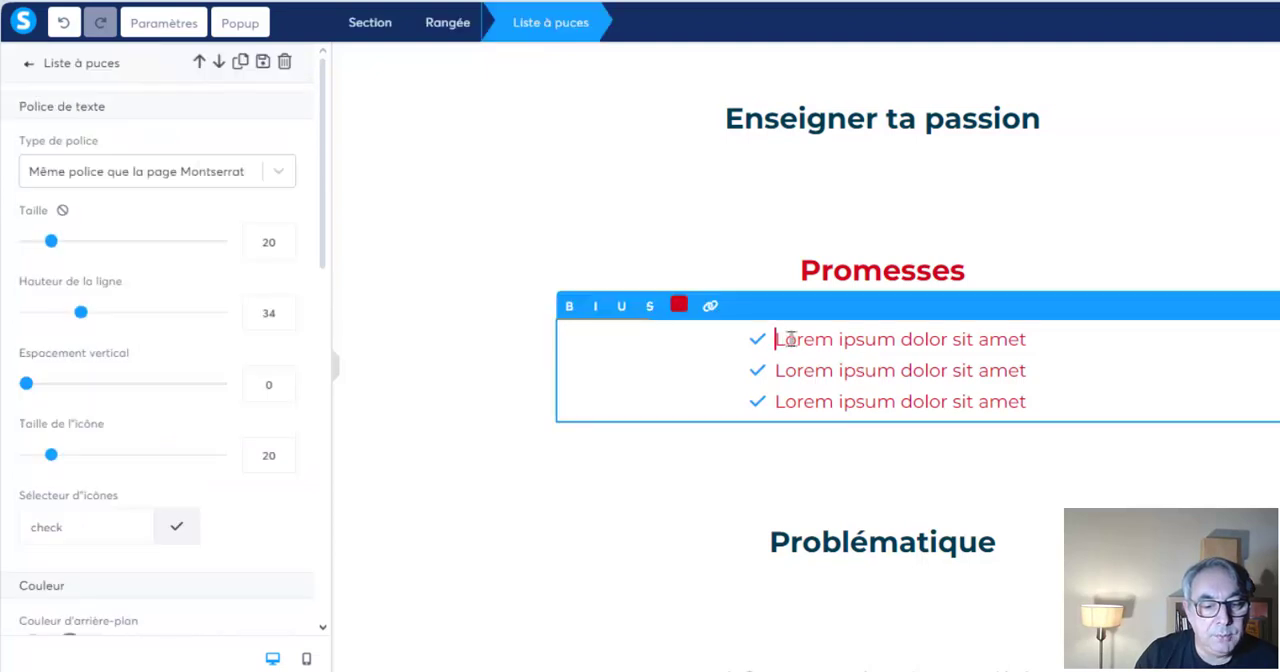
left_click_drag(775, 343, 1057, 342)
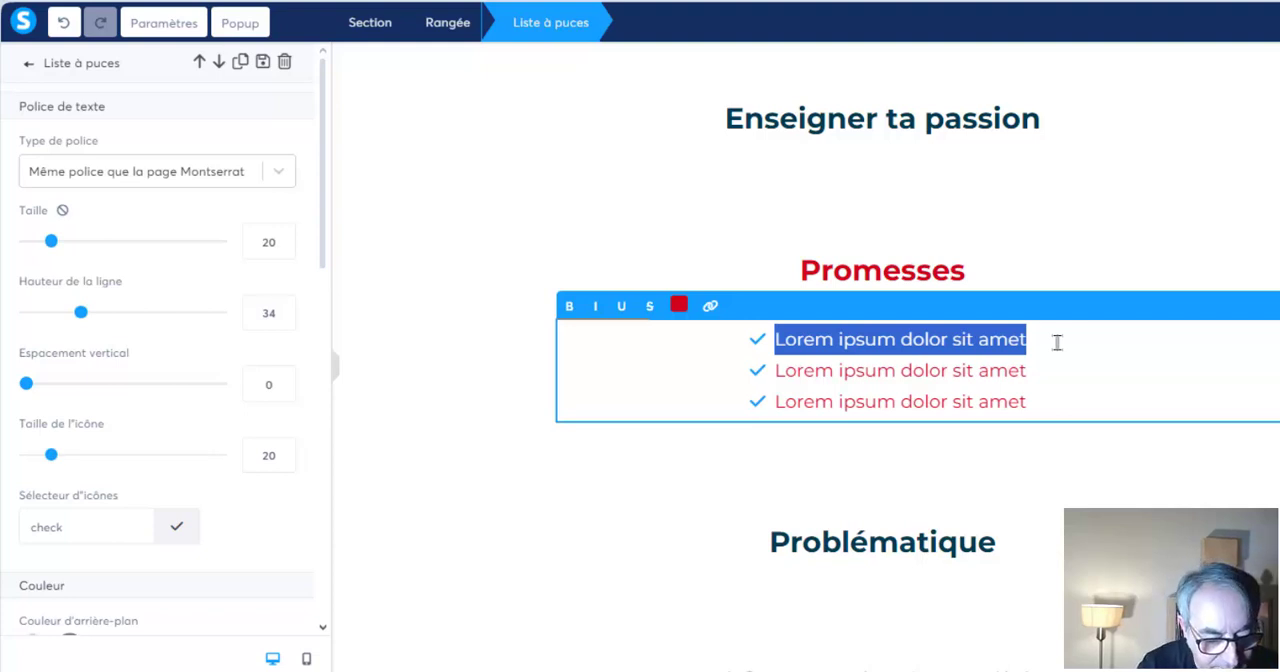
type("Libre g")
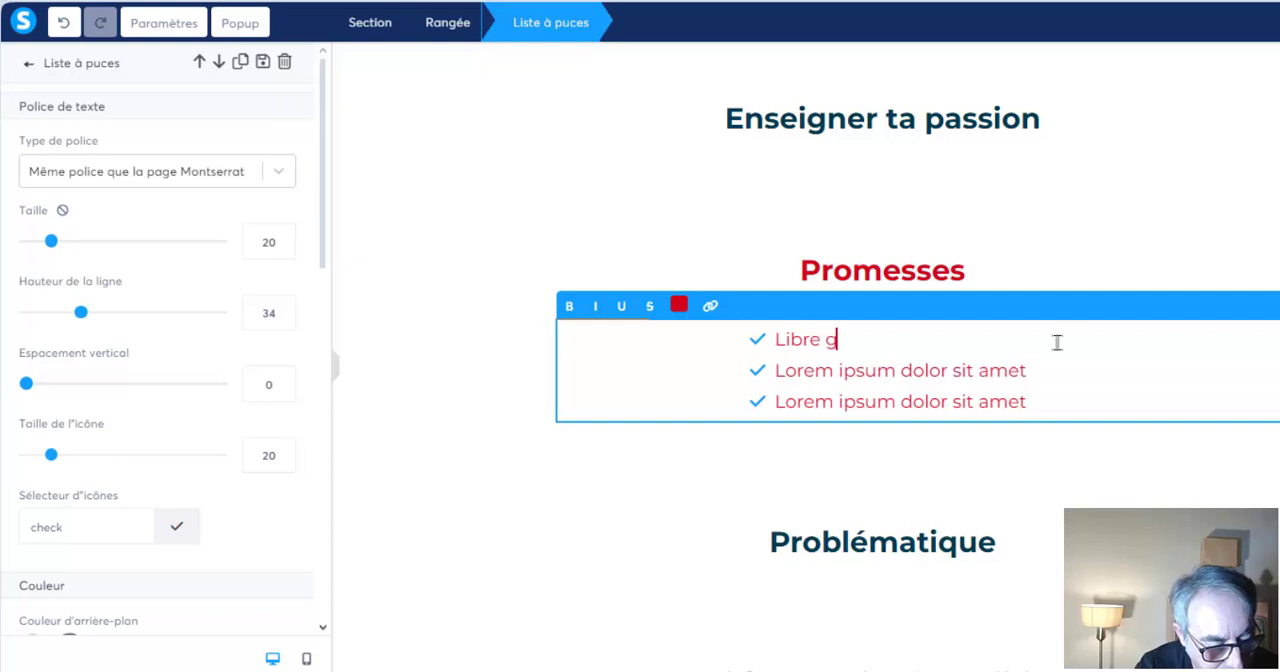
type("éographiquement")
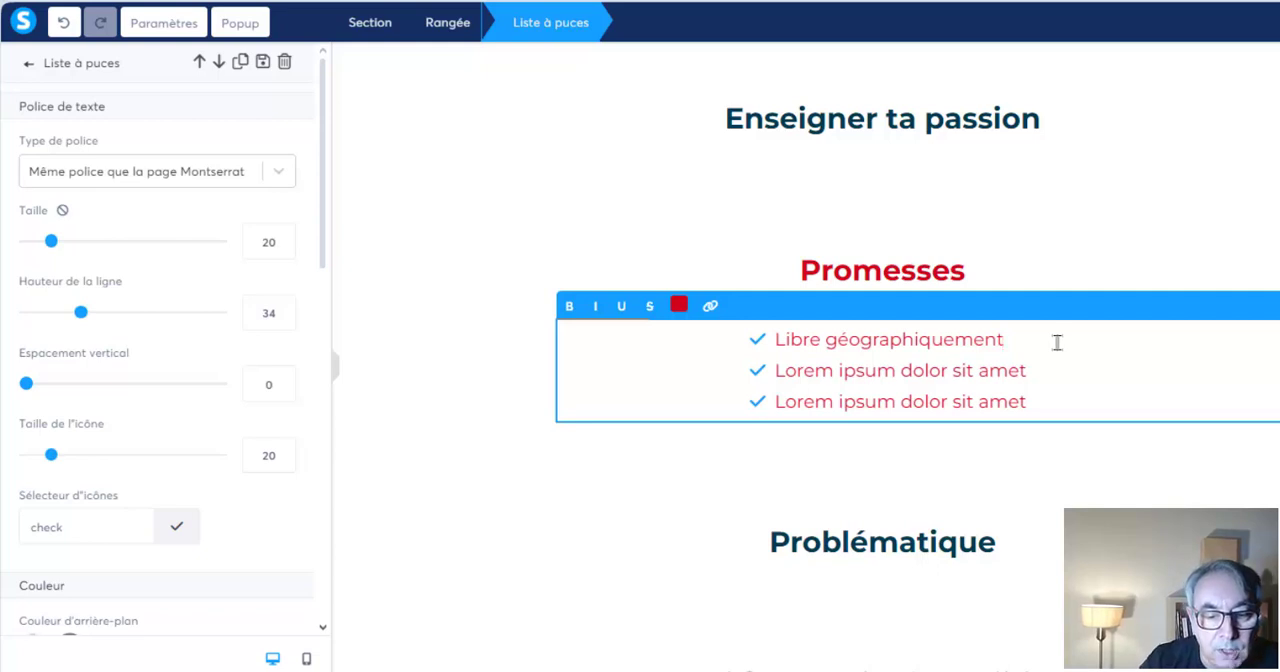
Set the text colour of the "Libre géographiquement" bullet to black (000000)
left_click_drag(1029, 337, 778, 338)
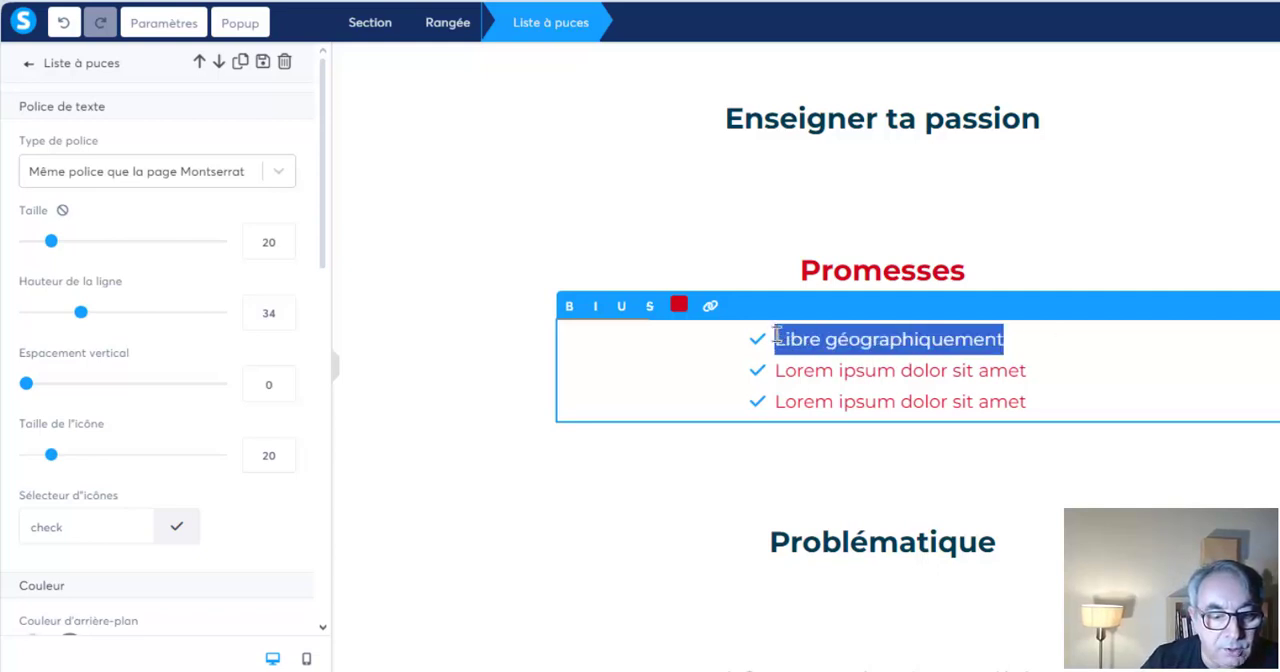
left_click(677, 309)
left_click(777, 408)
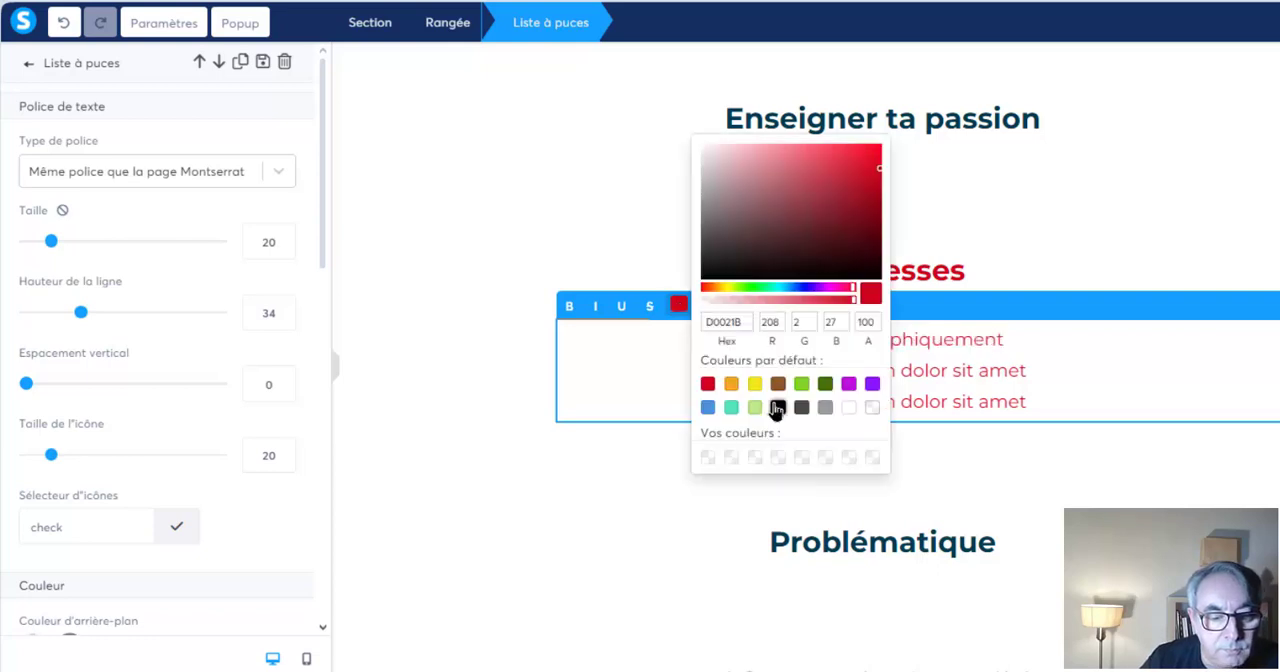
left_click(940, 372)
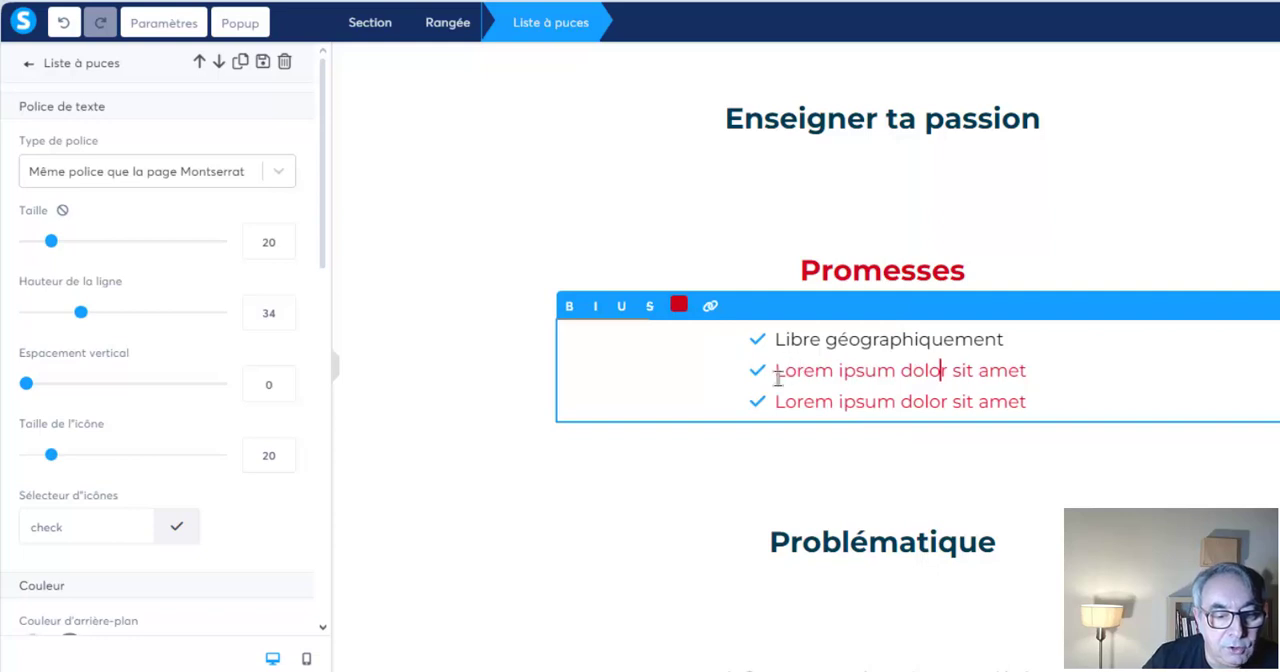
Replace the second placeholder bullet under "Promesses" with "Libre financièrement"
left_click_drag(776, 376, 1060, 375)
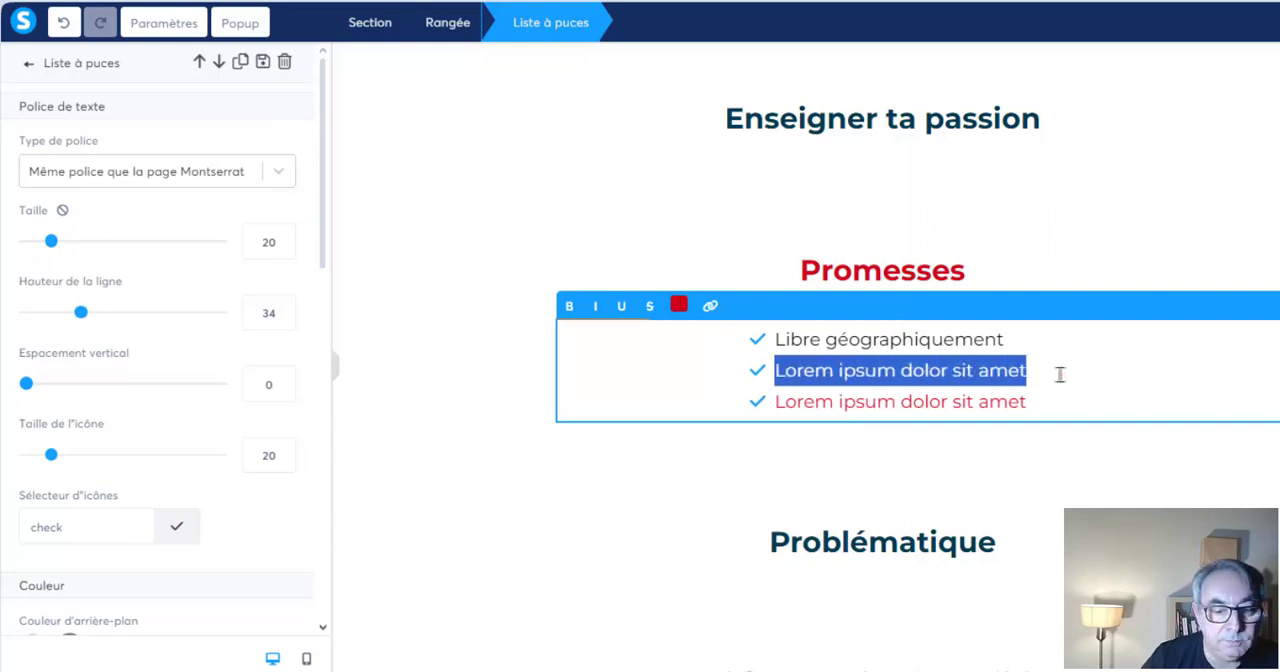
type("Lib")
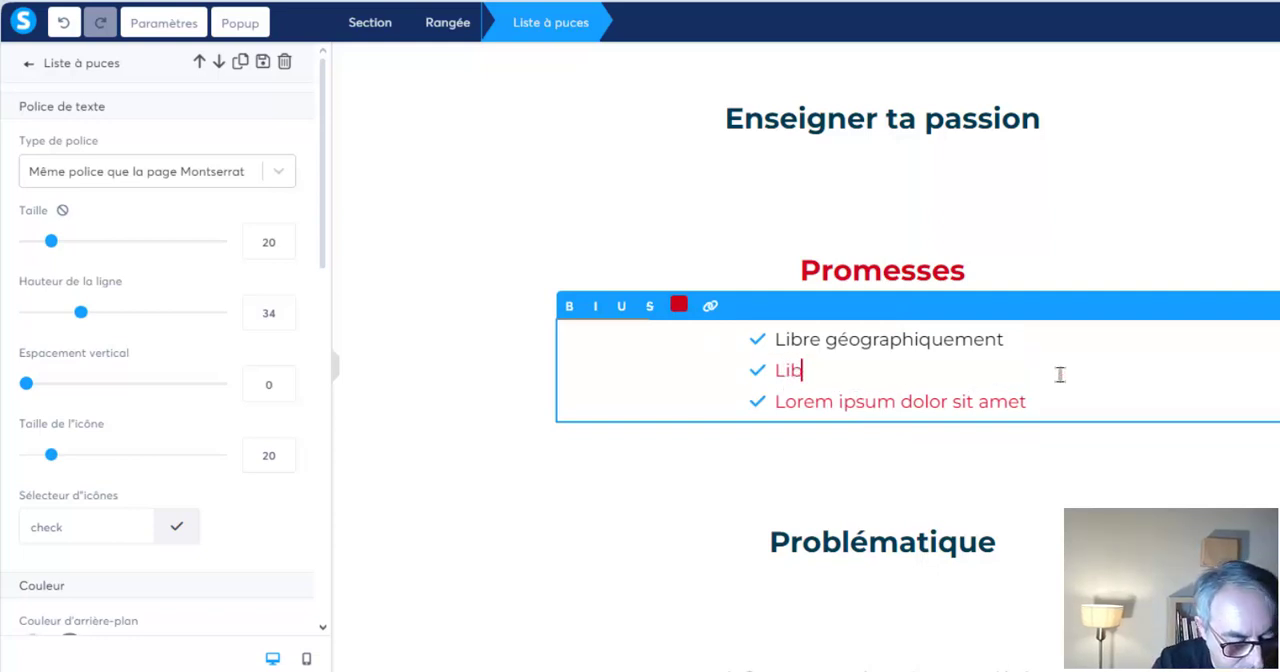
type("re financièrem")
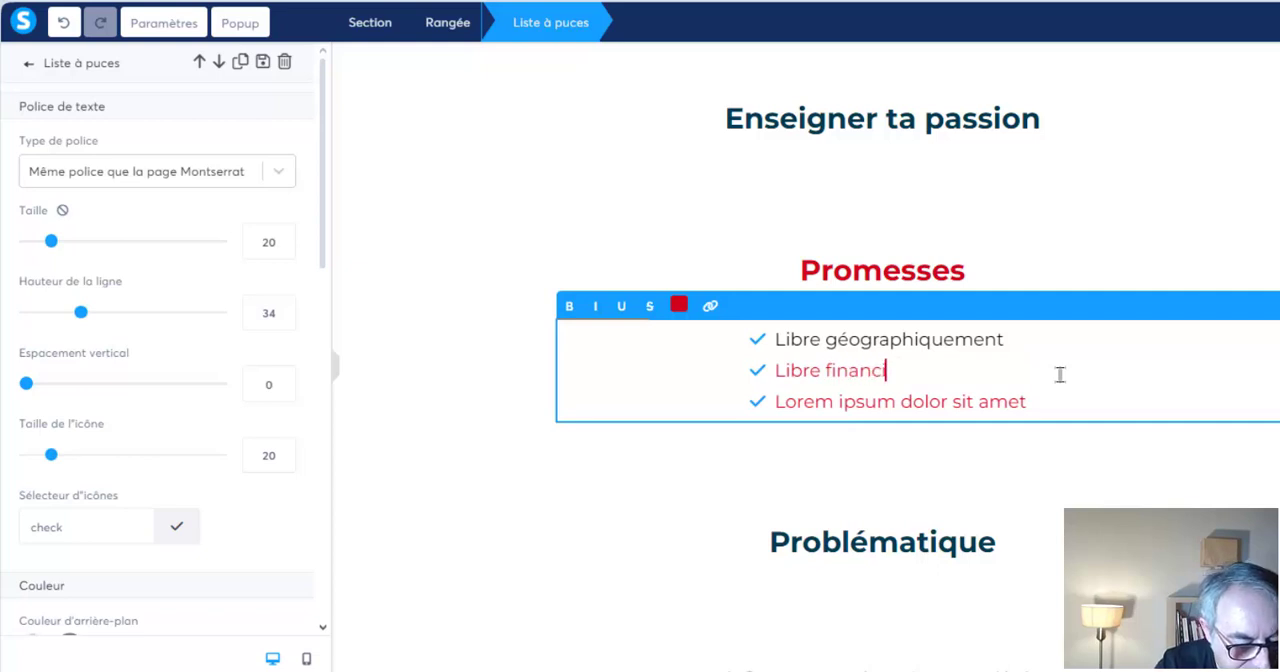
type("ent")
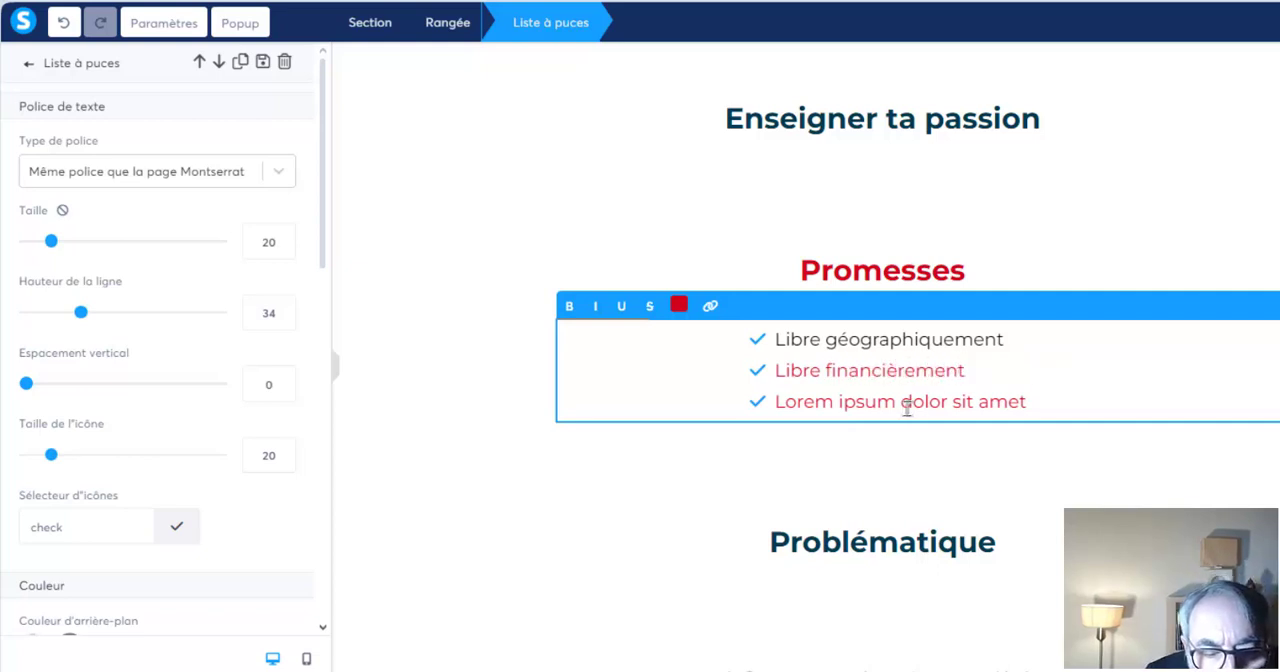
left_click_drag(977, 371, 751, 369)
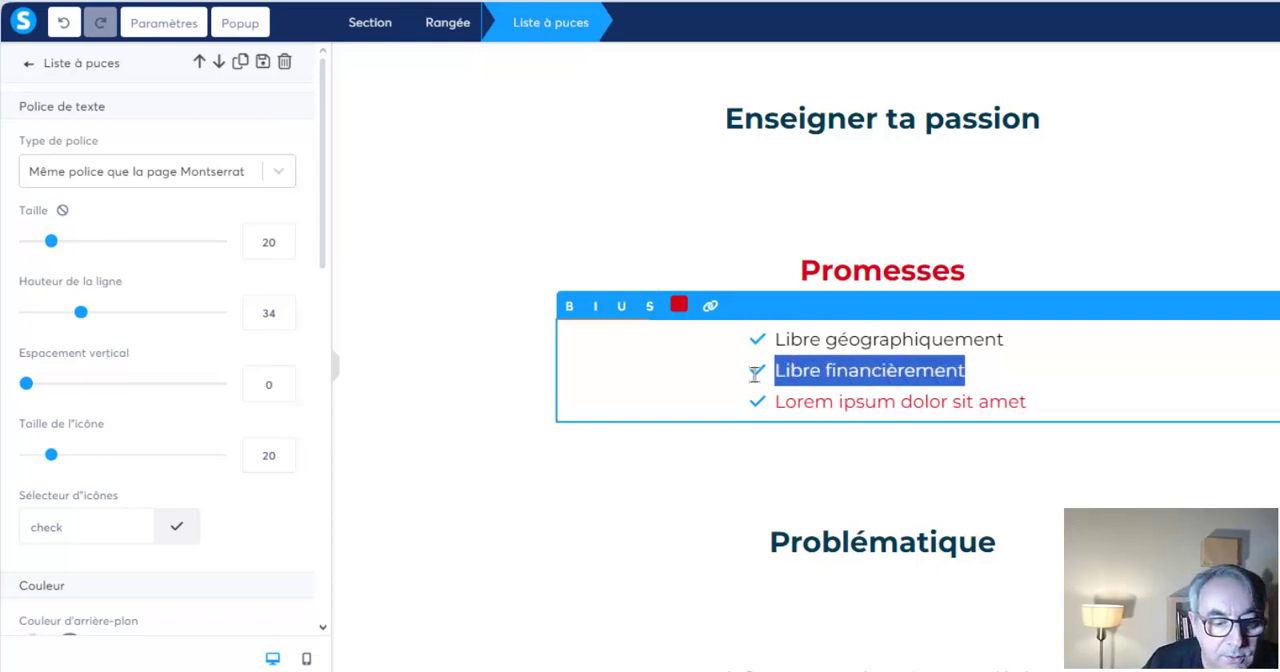
left_click(678, 306)
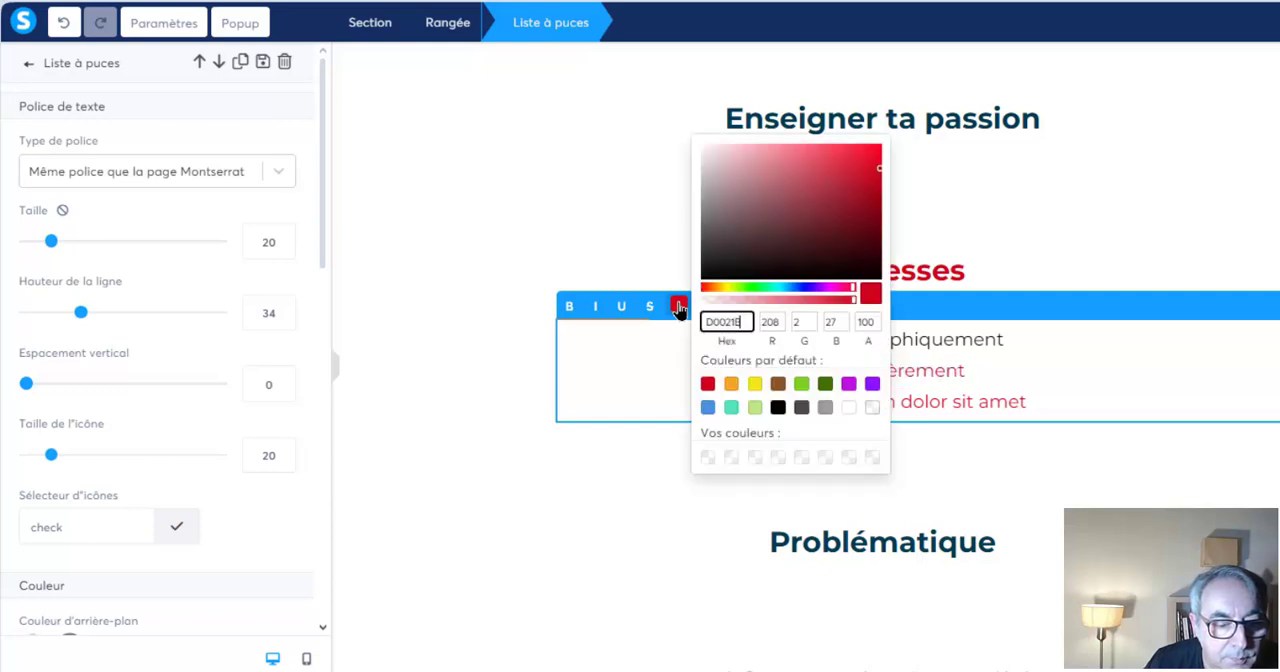
left_click(1005, 401)
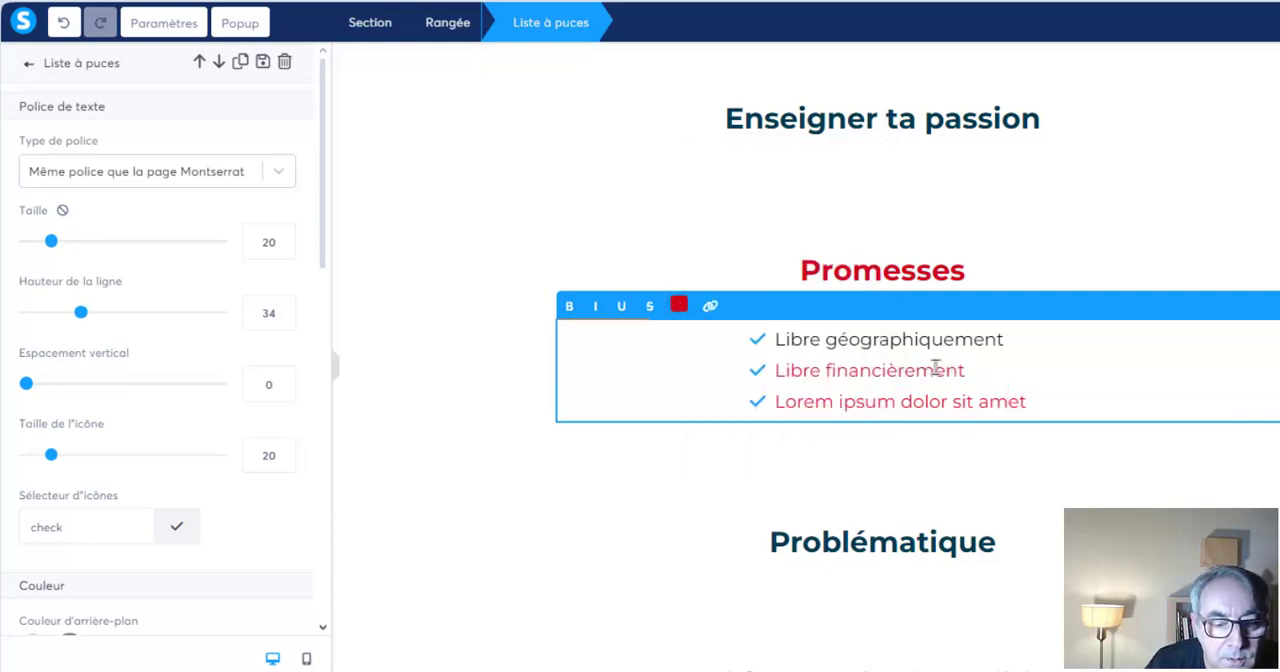
Replace the third placeholder bullet under "Promesses" with "Gérer leur planning"
left_click_drag(1026, 401, 776, 404)
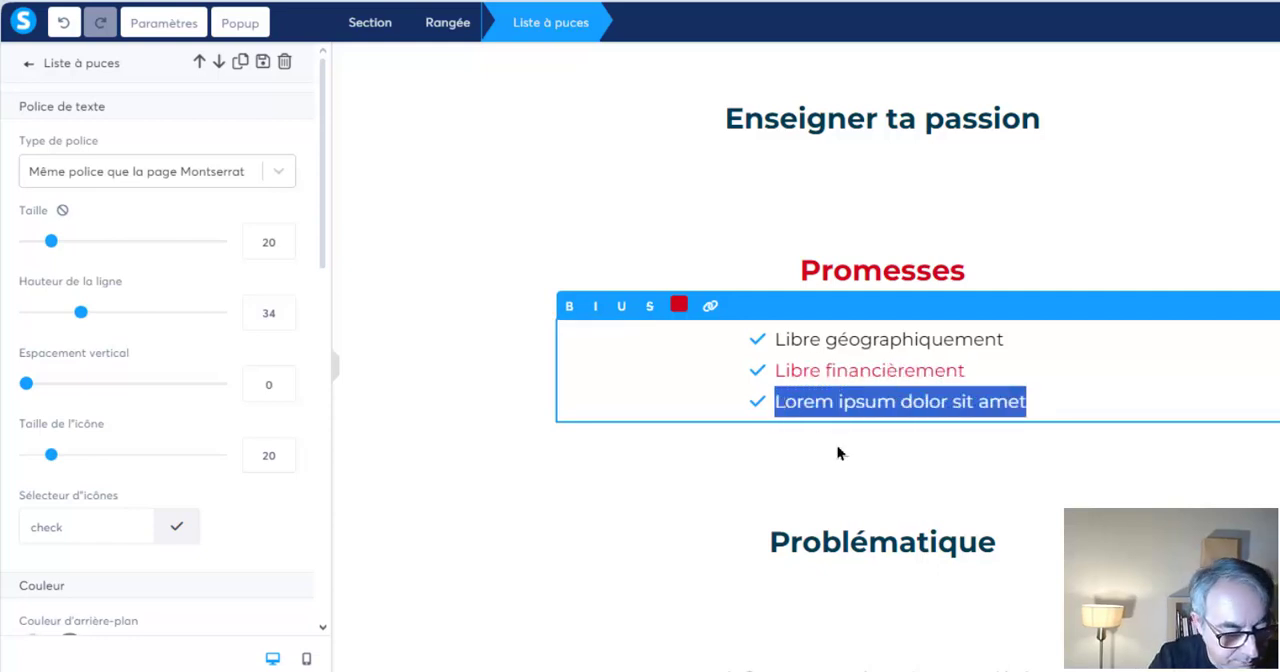
type("Gérer leur planning")
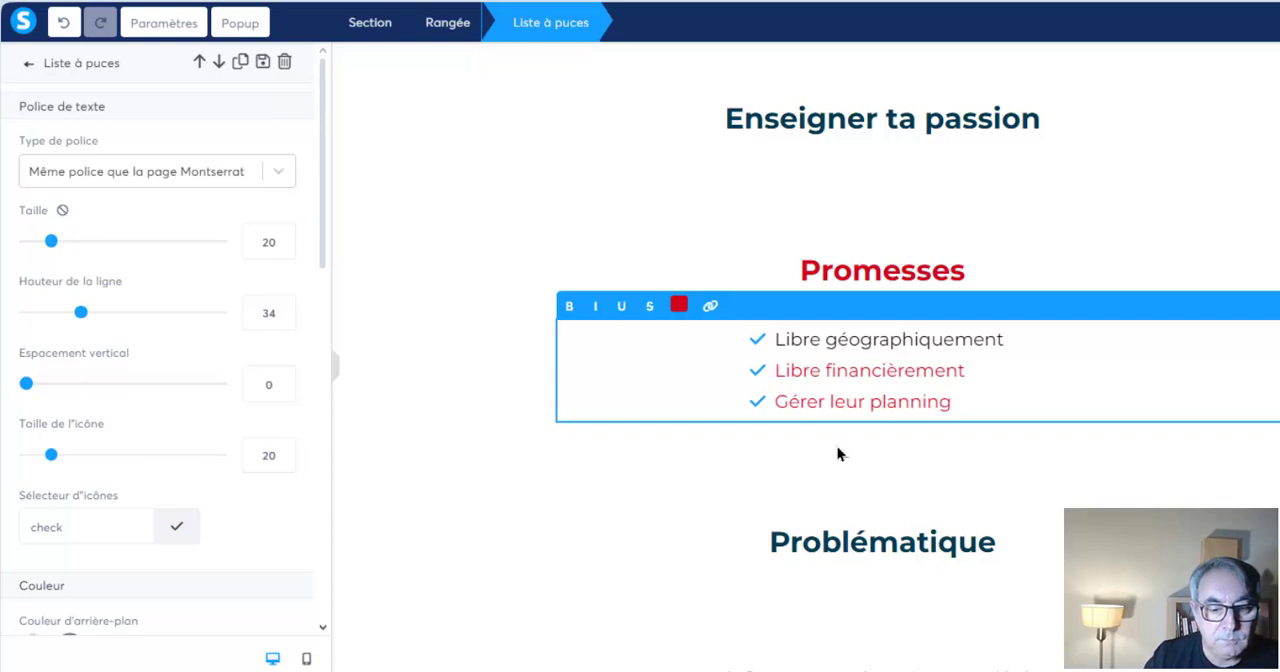
Set the text colour of the "Libre financièrement" and "Gérer leur planning" bullets to black (000000) and leave the list
left_click_drag(953, 402, 772, 372)
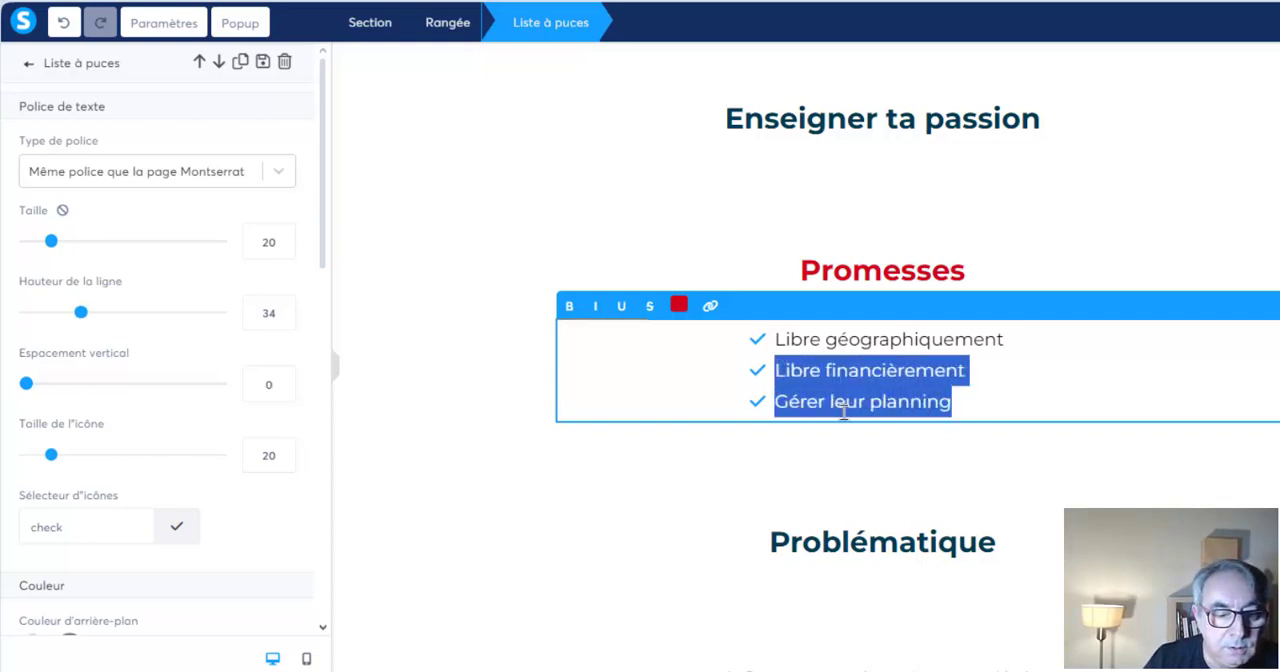
left_click(679, 309)
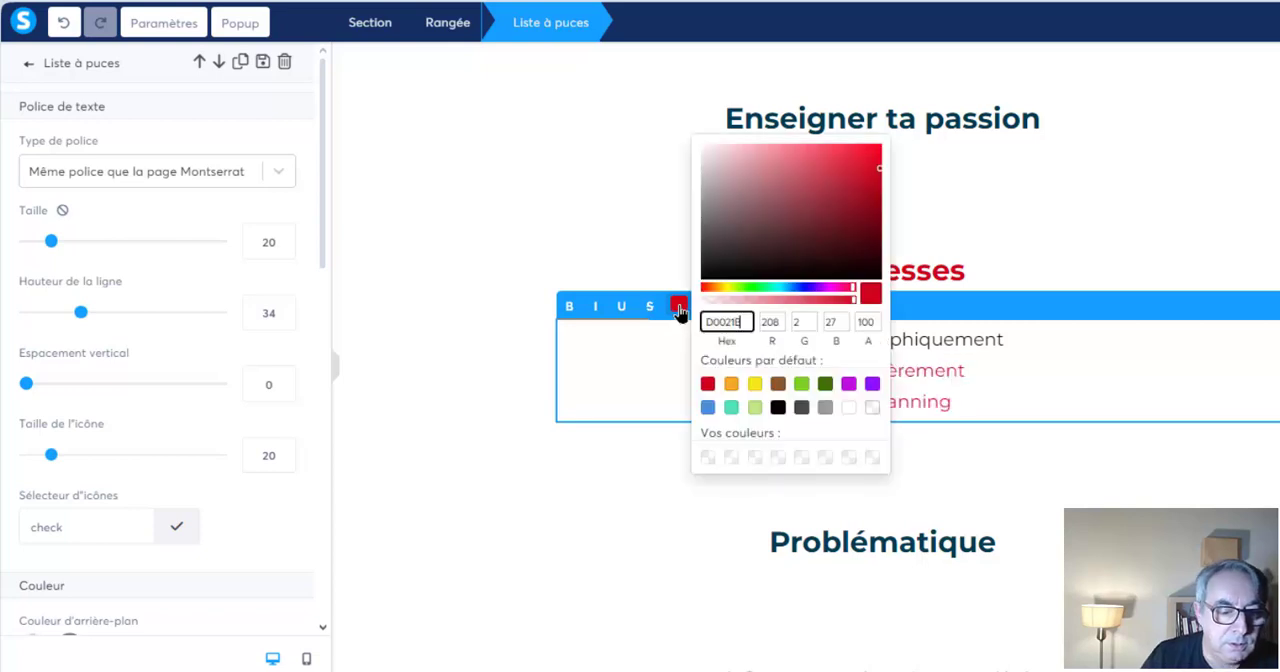
left_click(778, 409)
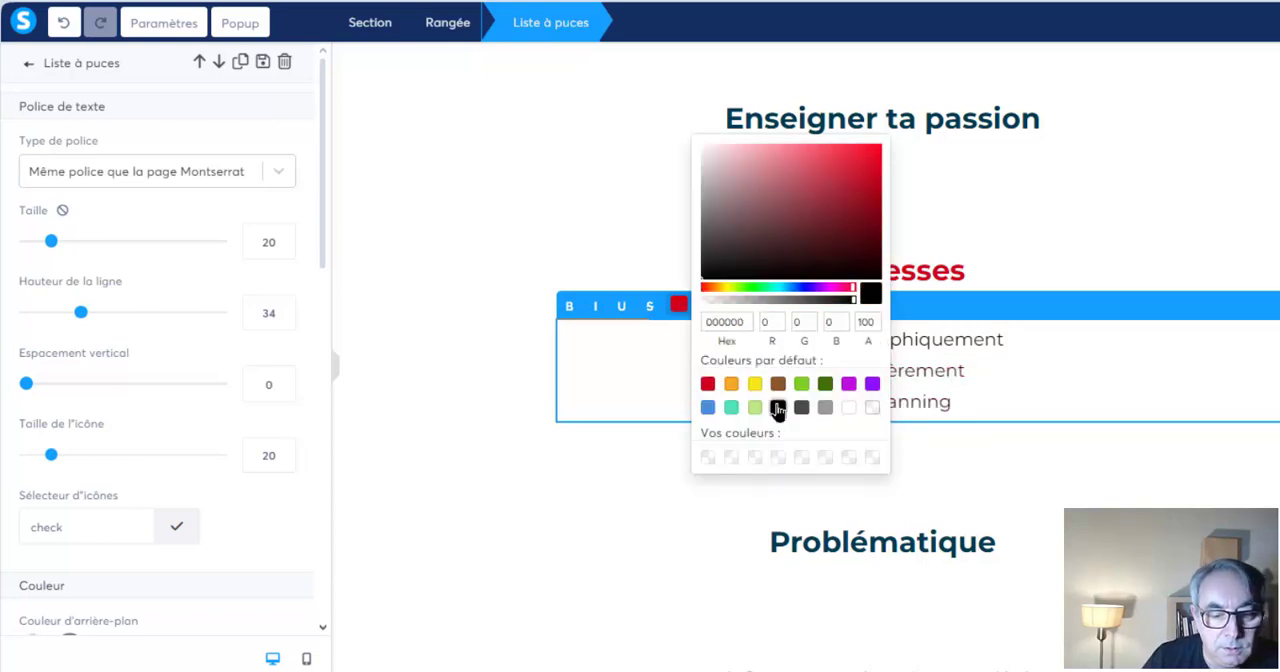
left_click(1004, 381)
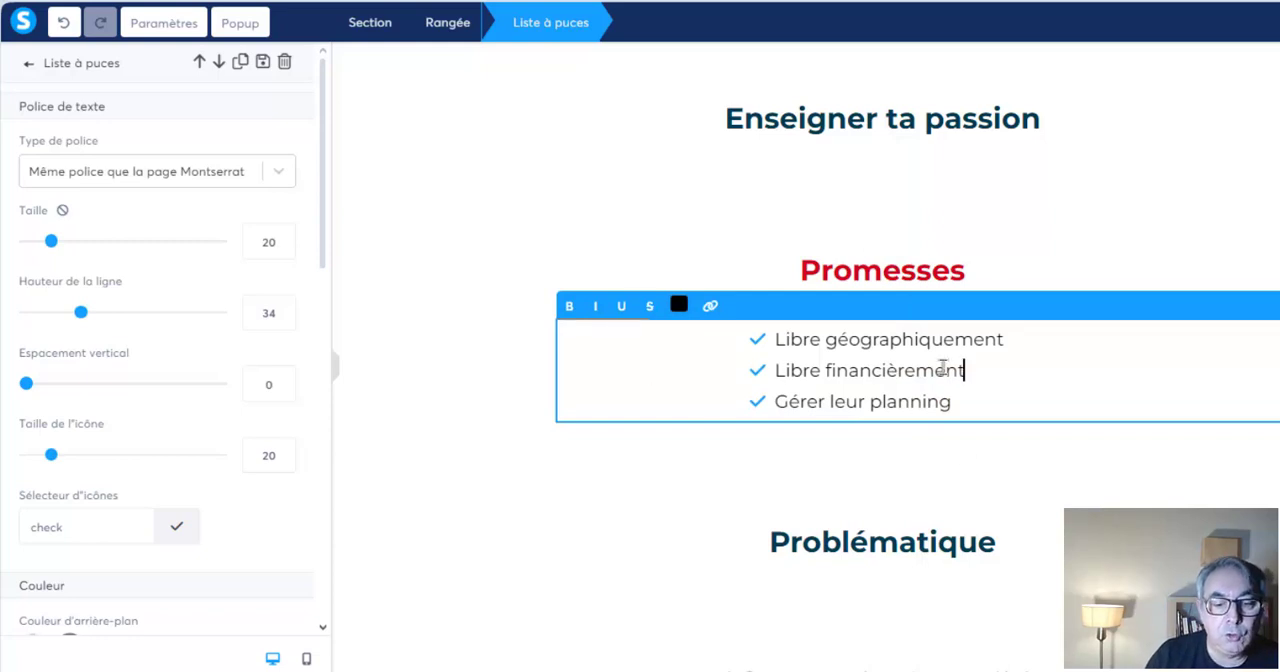
left_click(970, 401)
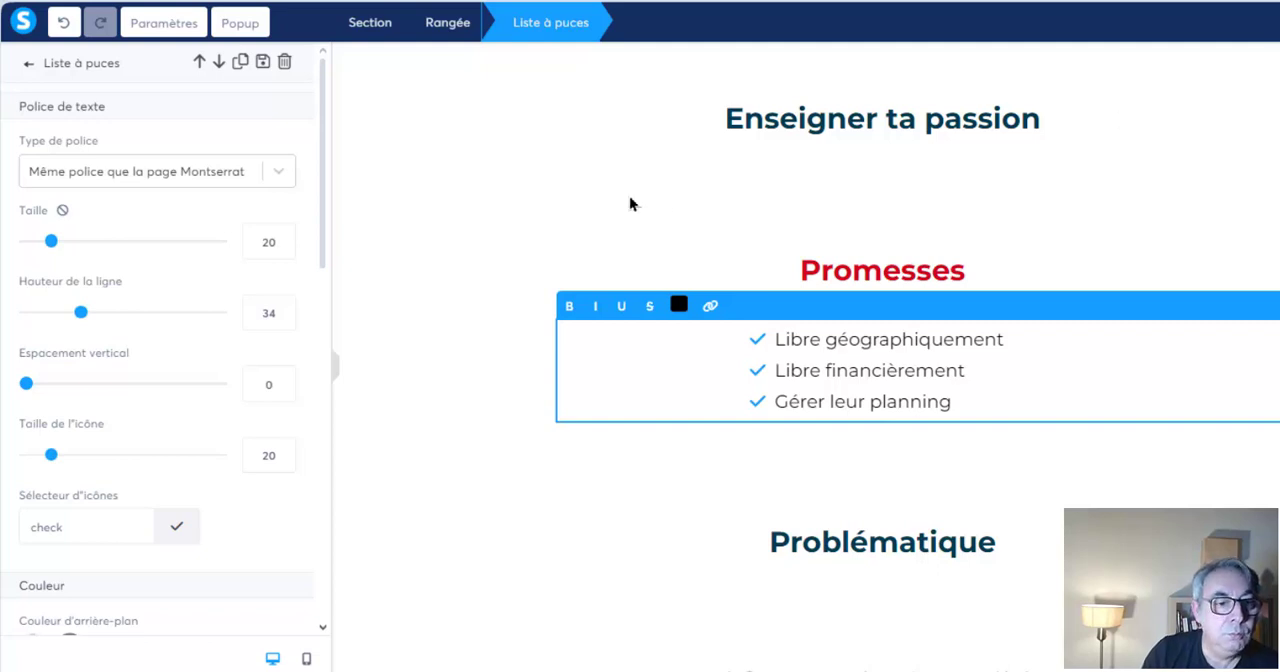
left_click(494, 270)
Insert "Quel est ton problème - " before the word "Problématique" in the section heading below the promises list
scroll(494, 270, "down", 3)
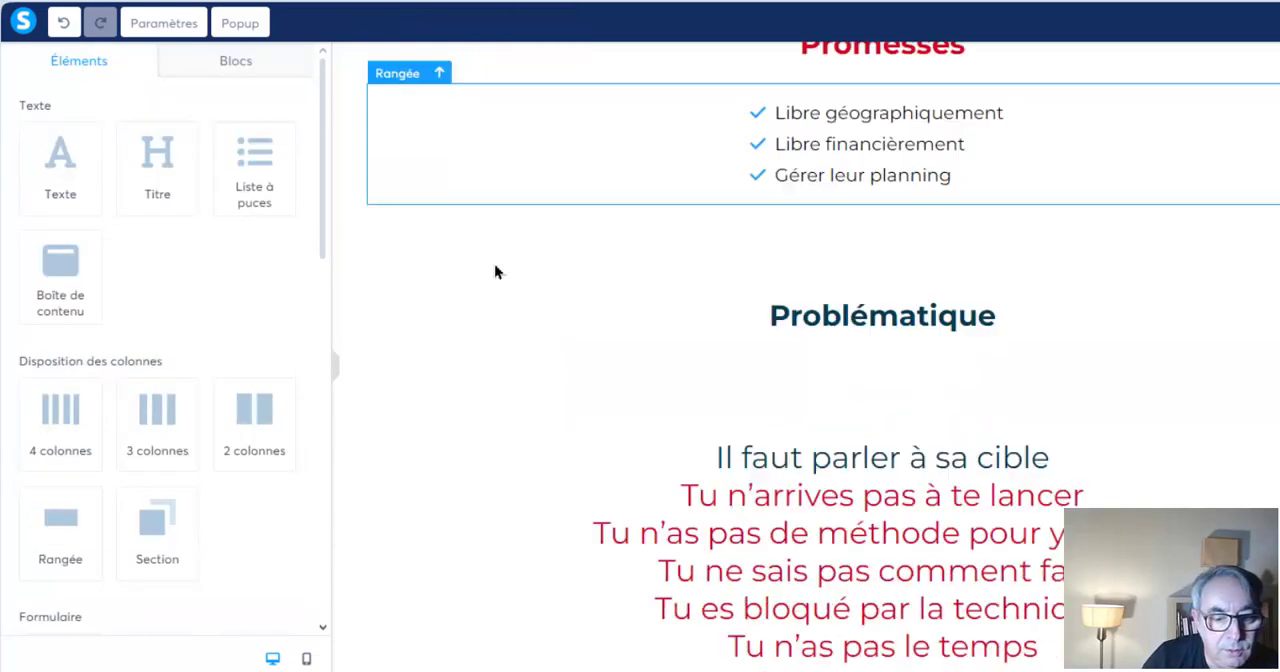
left_click(911, 327)
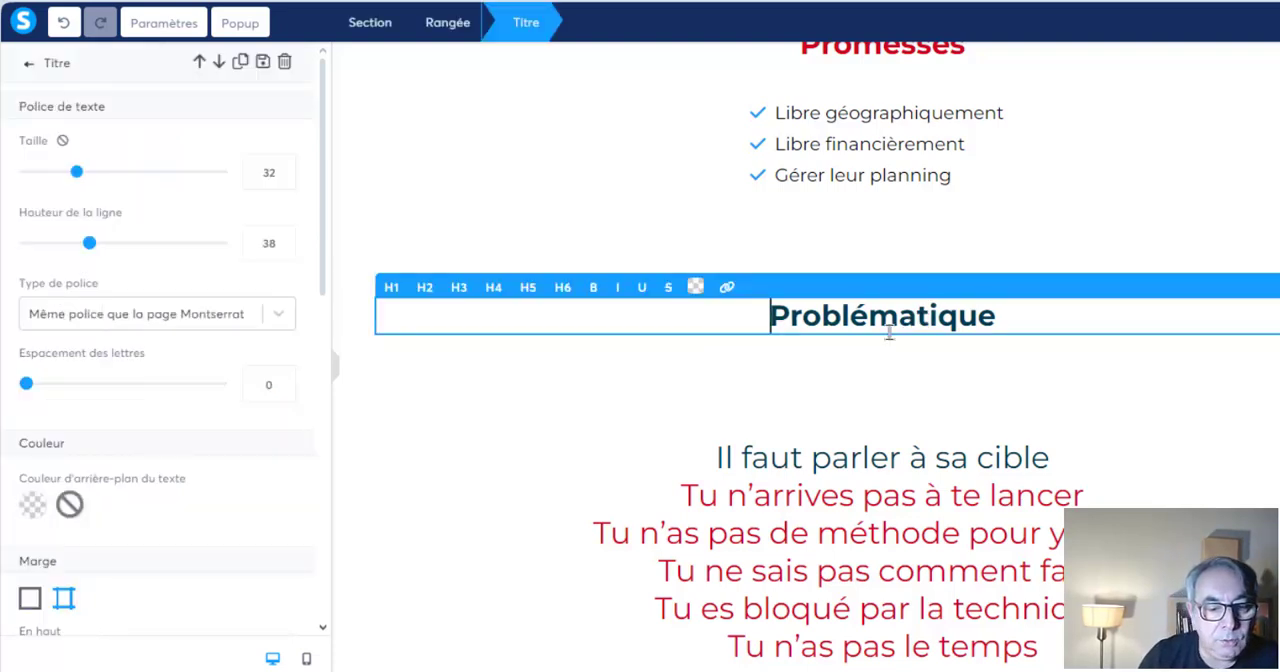
type("Quel est")
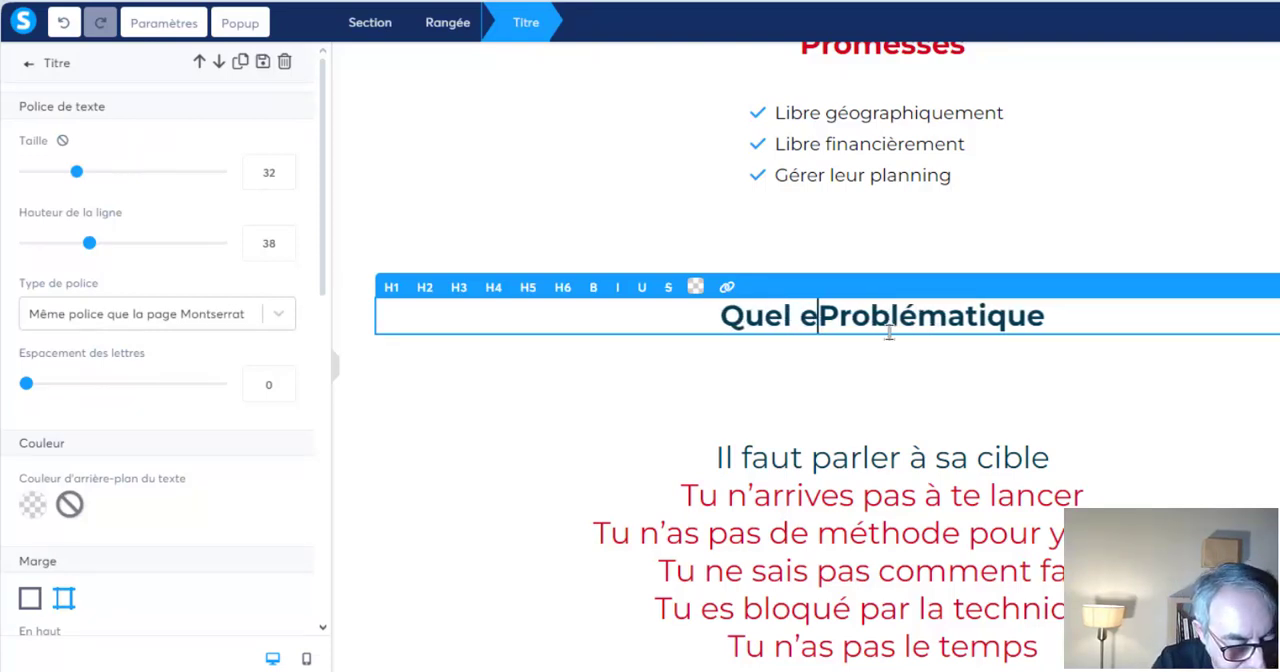
type(" ton pro")
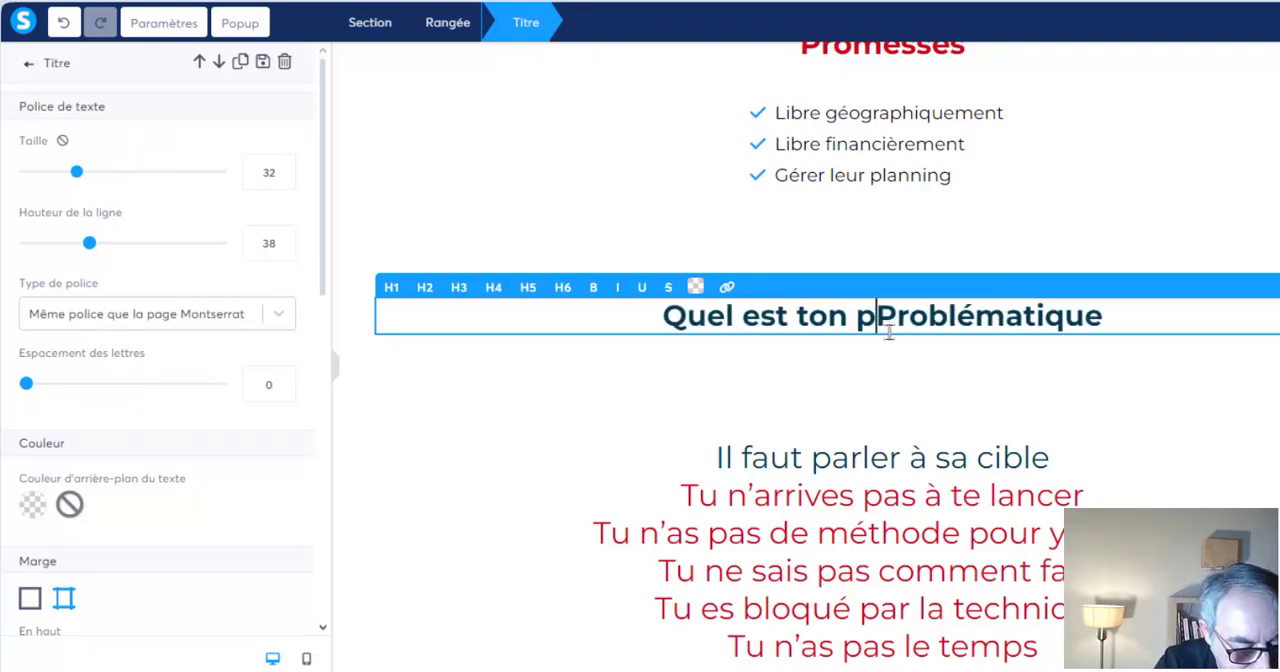
type("blème")
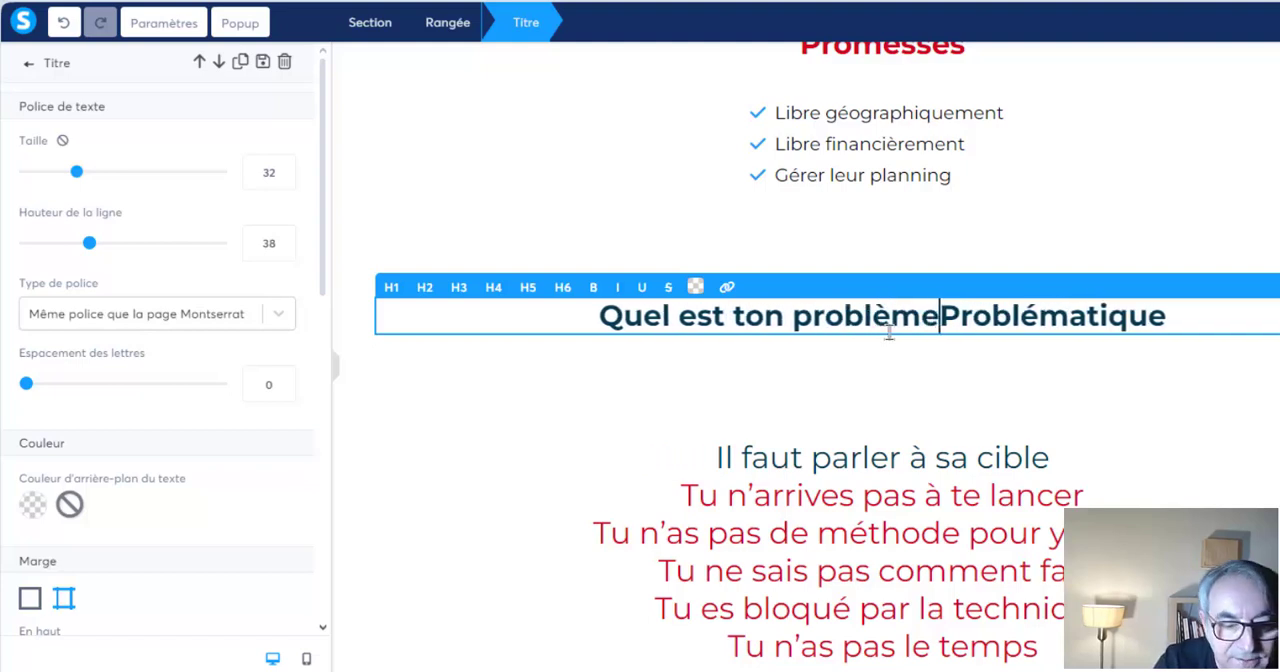
type(" -")
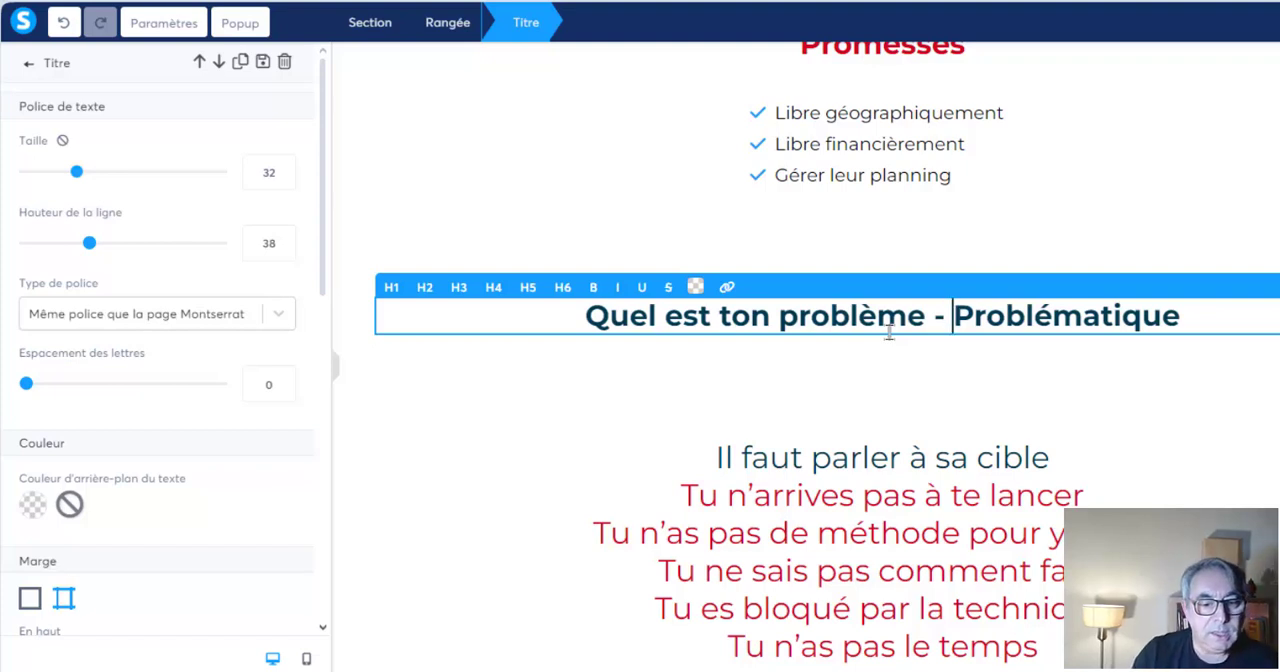
Add a question mark after "problème", remove the dash so the heading reads "Quel est ton problème ? Problématique", and leave the heading
left_click(934, 316)
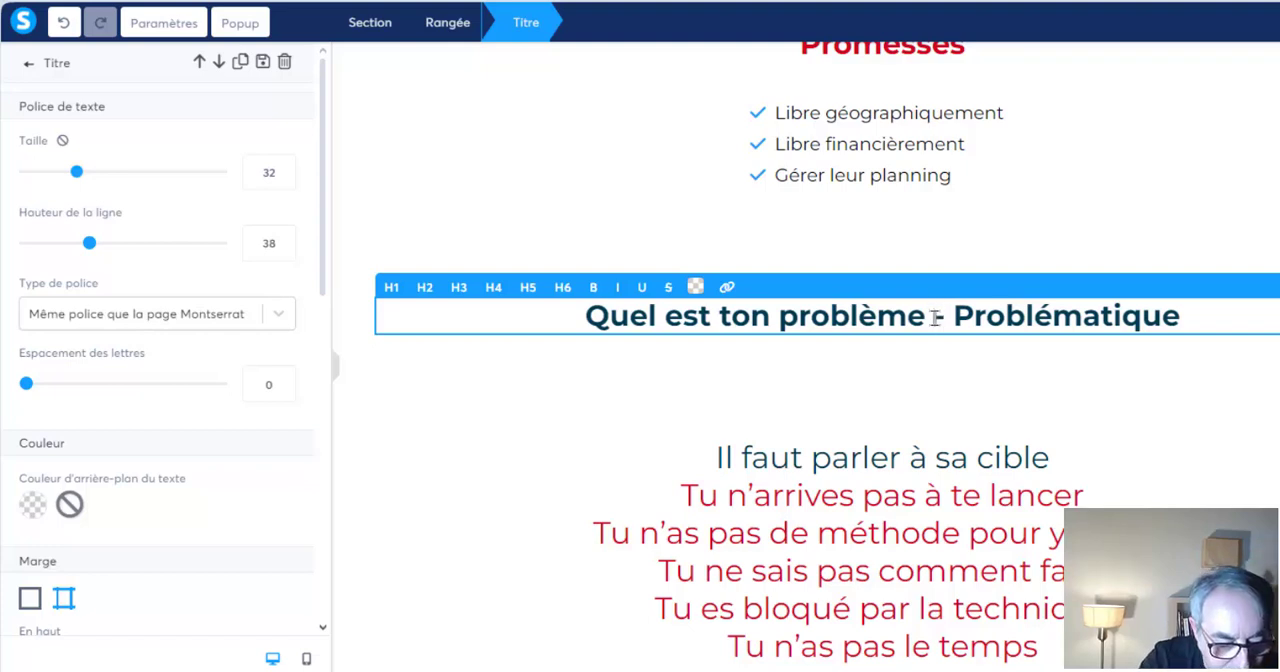
type("?")
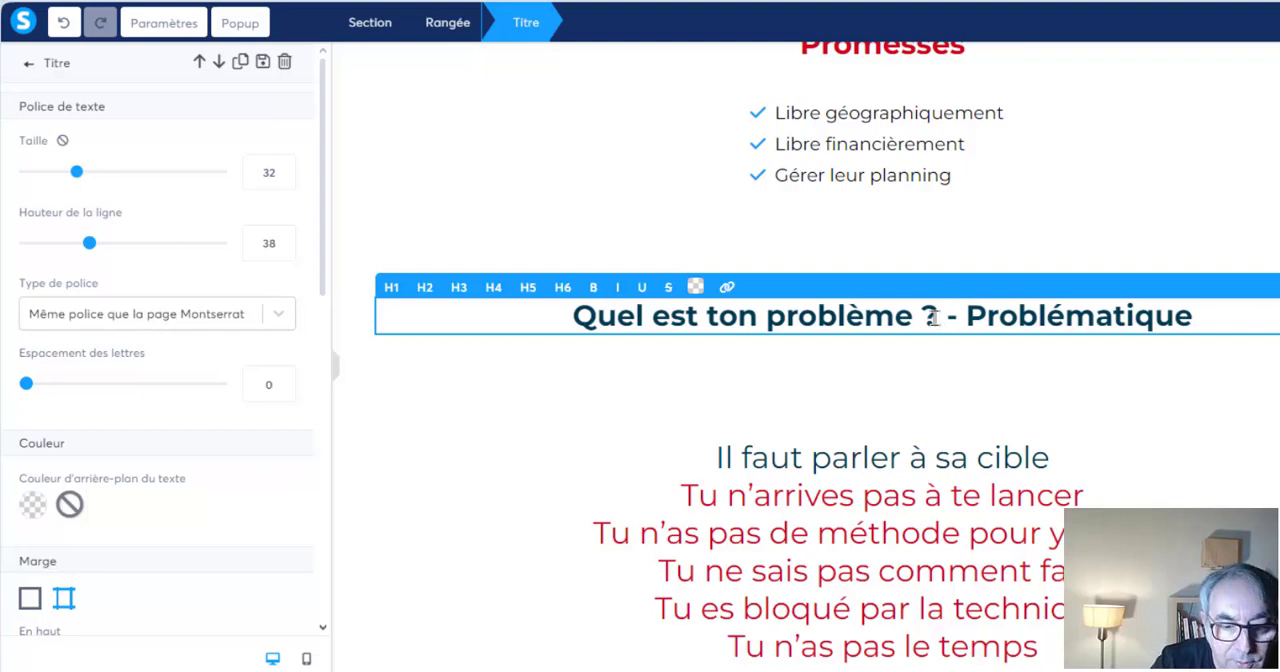
key("Delete")
key("Delete")
key("BackSpace")
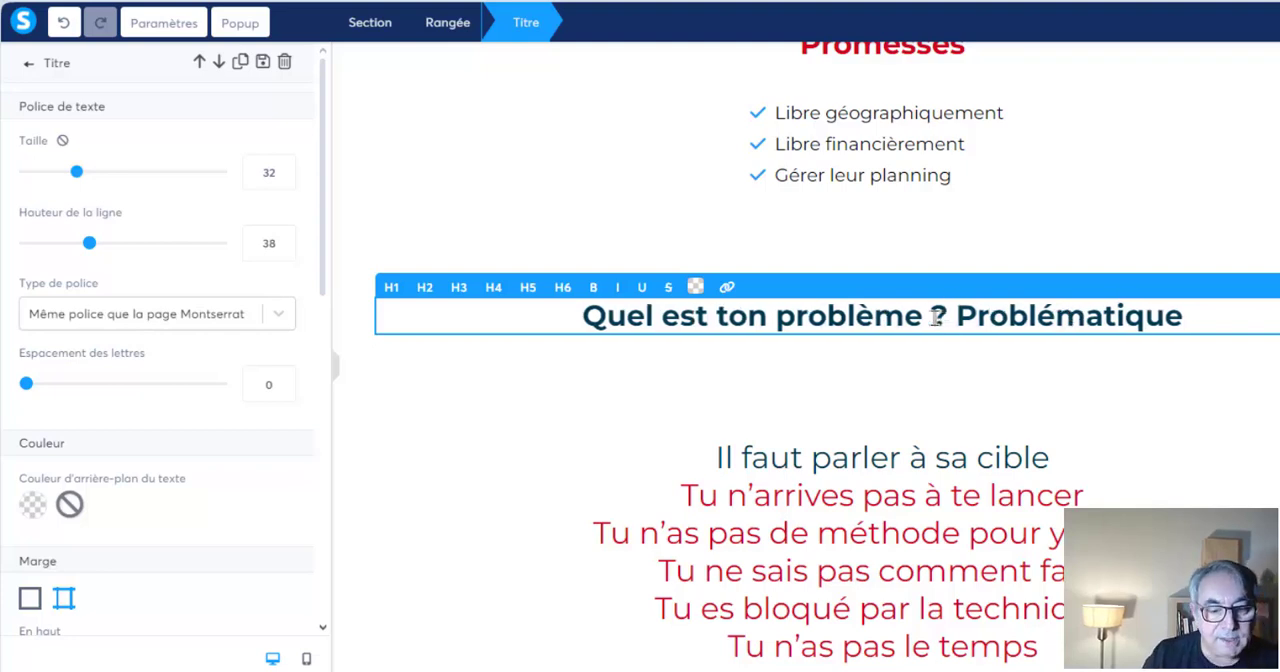
left_click(818, 460)
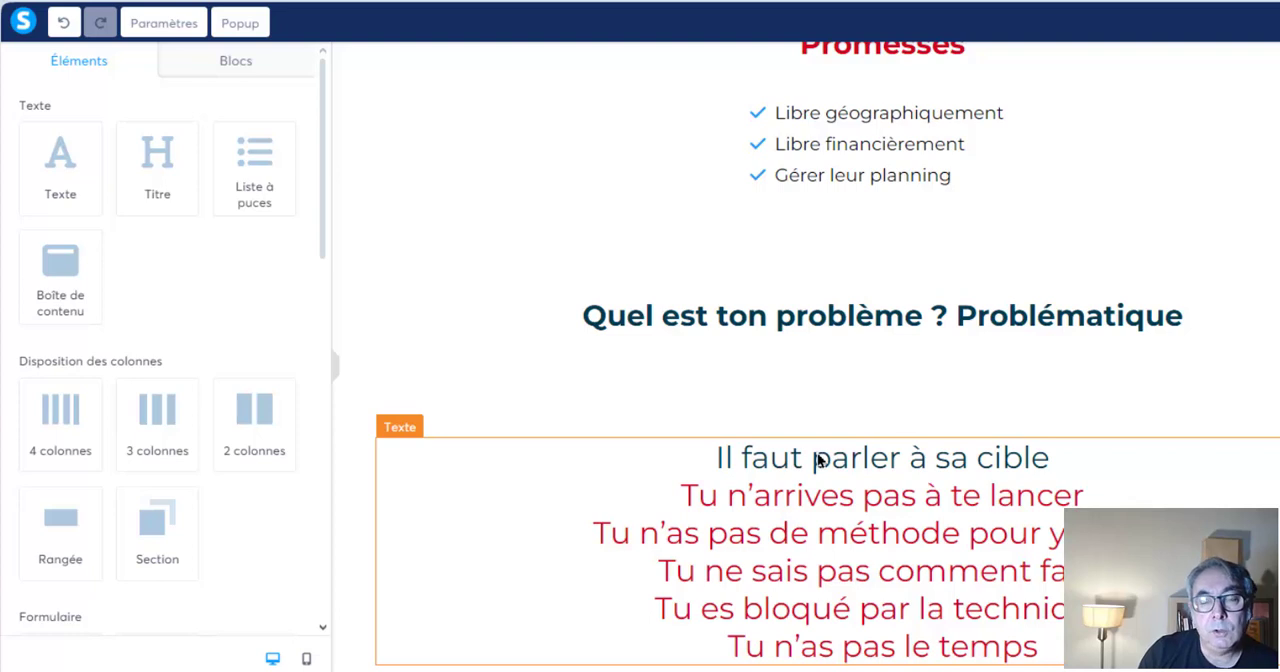
scroll(818, 460, "down", 1)
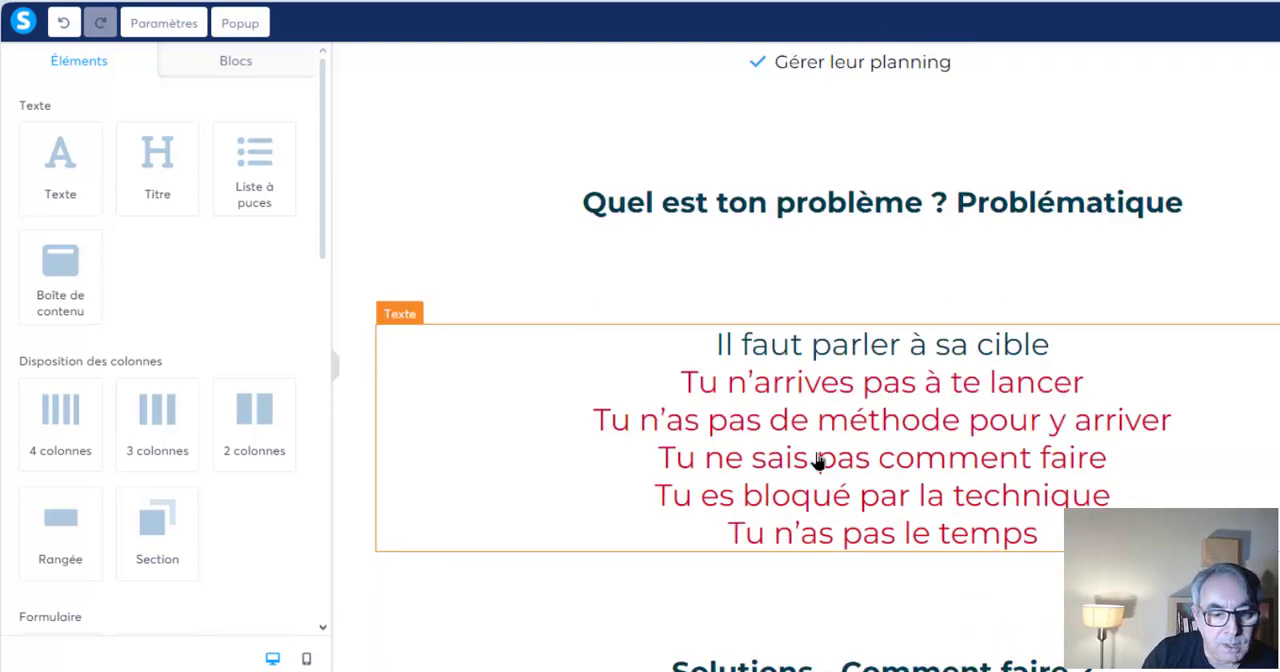
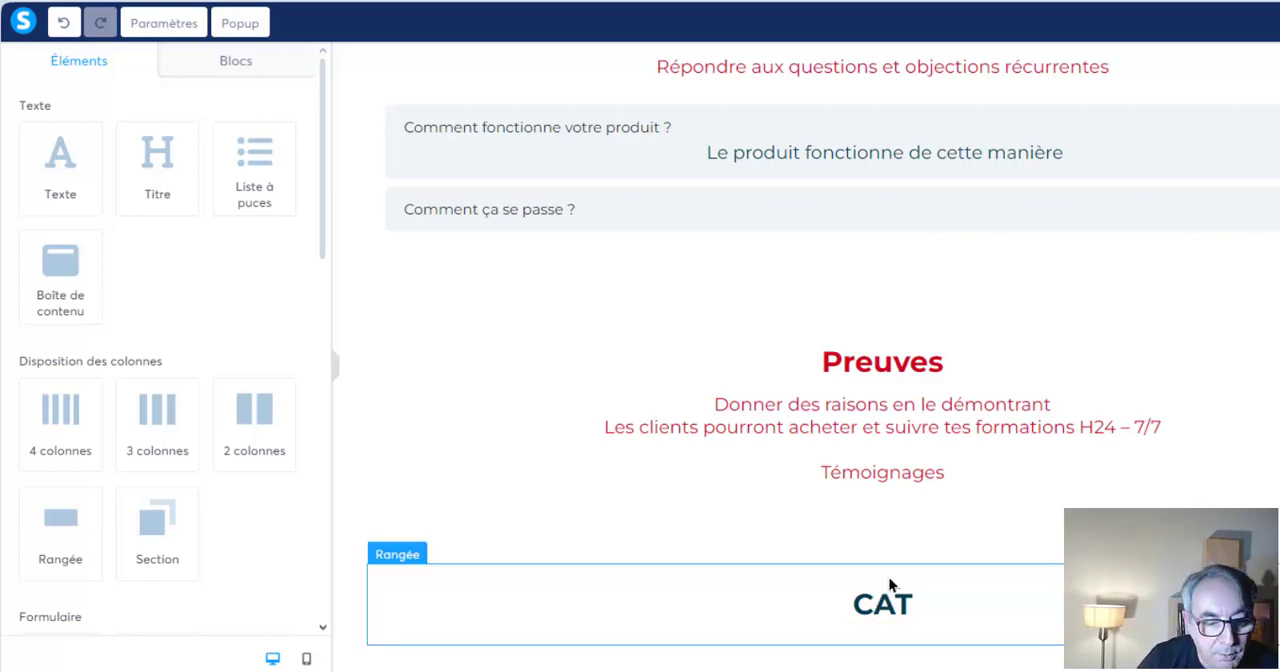
Correct the "CAT" heading below the "Solutions - Comment faire ?" text to "CTA" and leave the heading
scroll(890, 585, "up", 15)
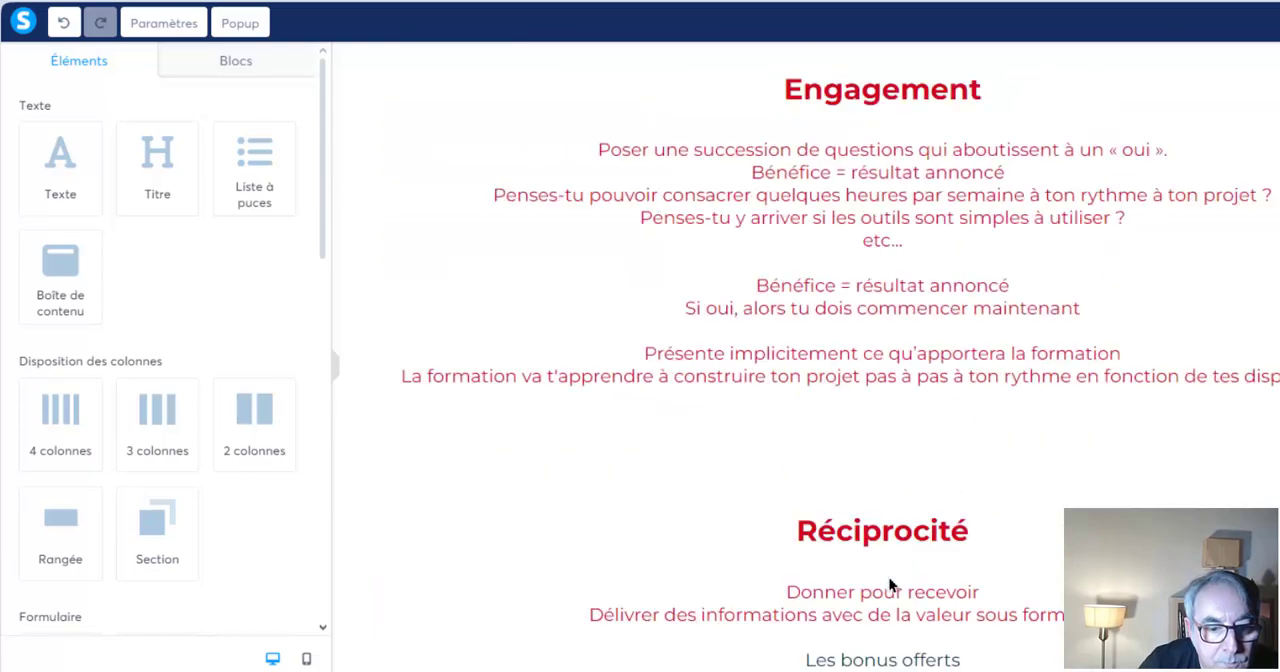
scroll(890, 585, "up", 10)
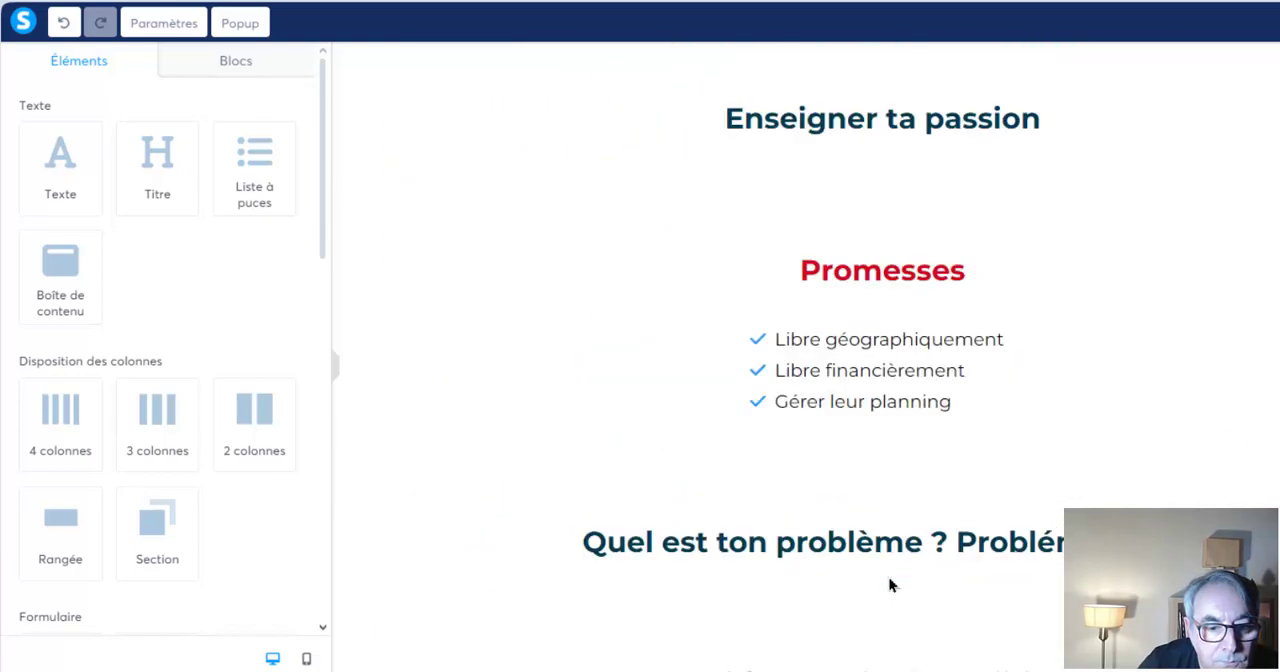
scroll(908, 408, "down", 10)
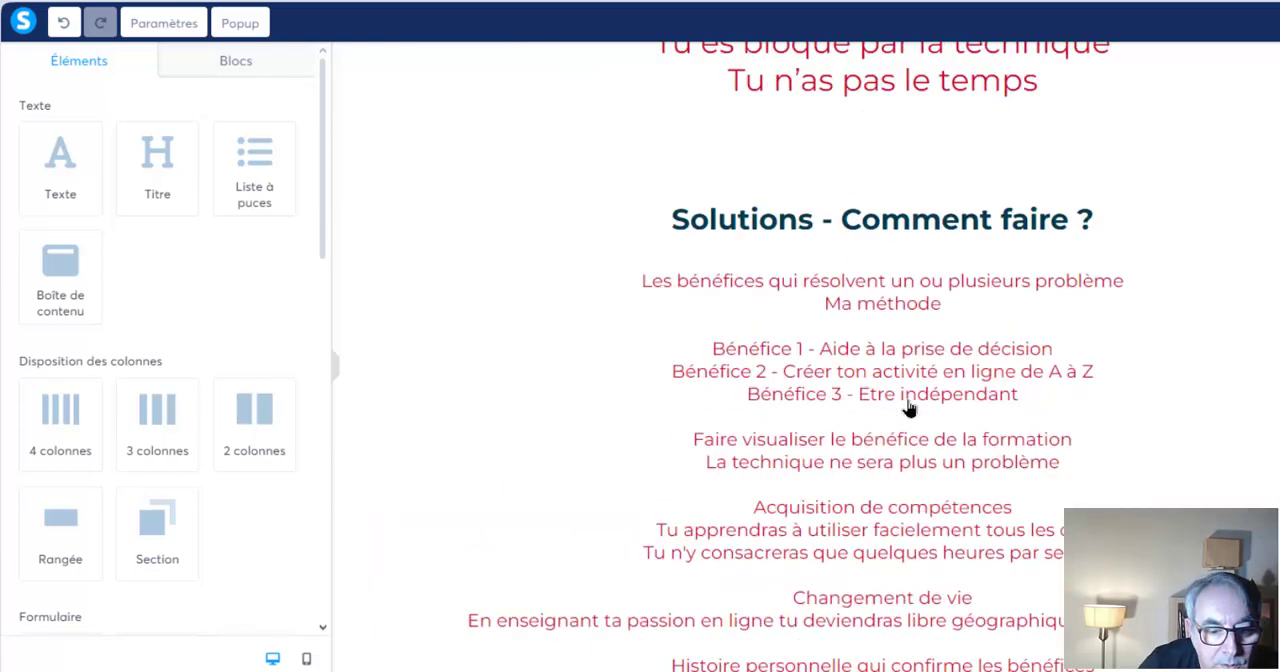
scroll(908, 408, "down", 2)
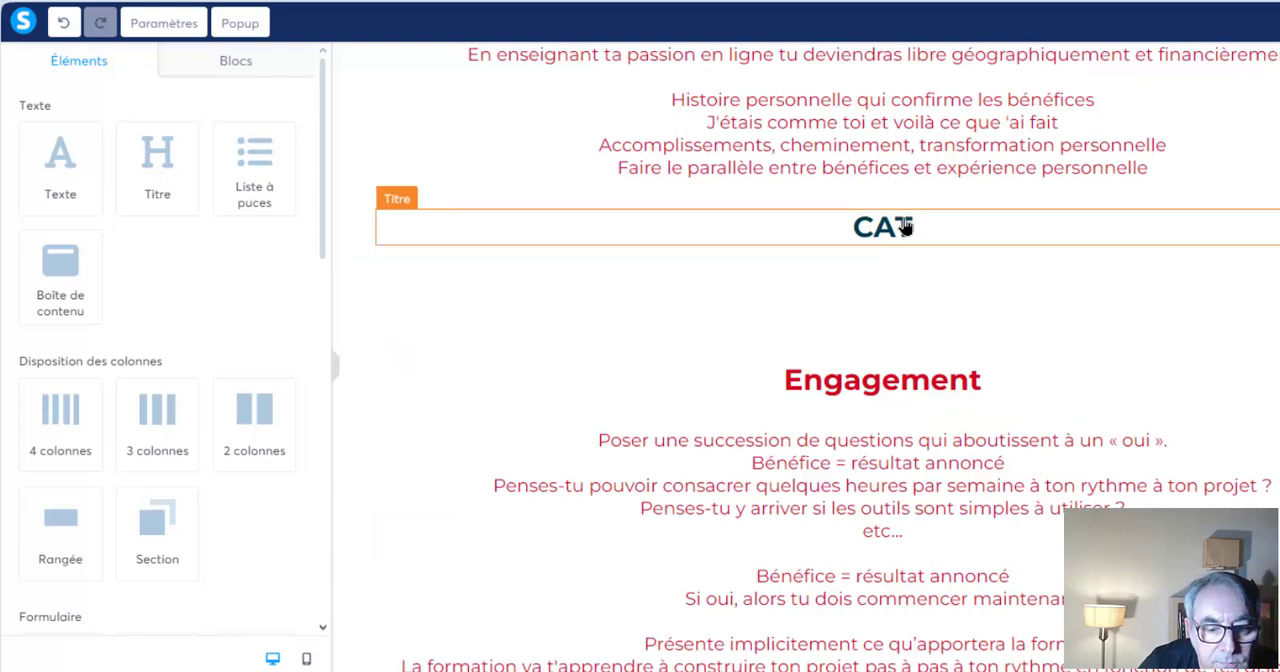
left_click(905, 227)
left_click_drag(876, 218, 935, 222)
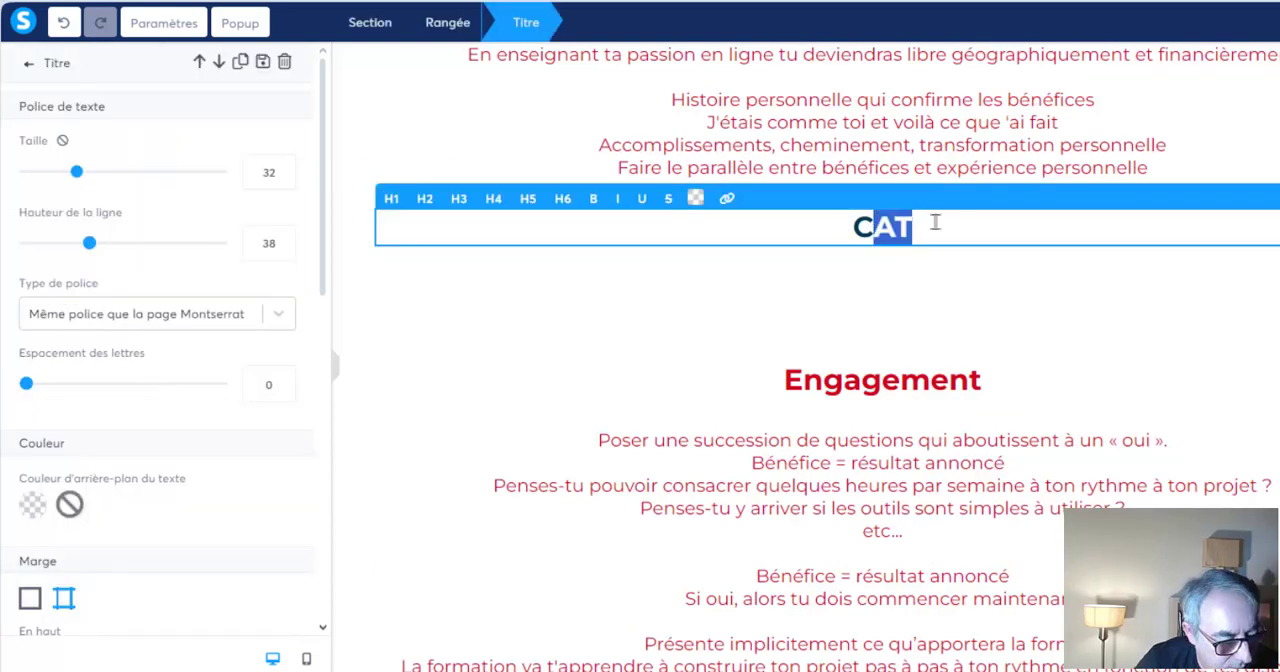
type("TA")
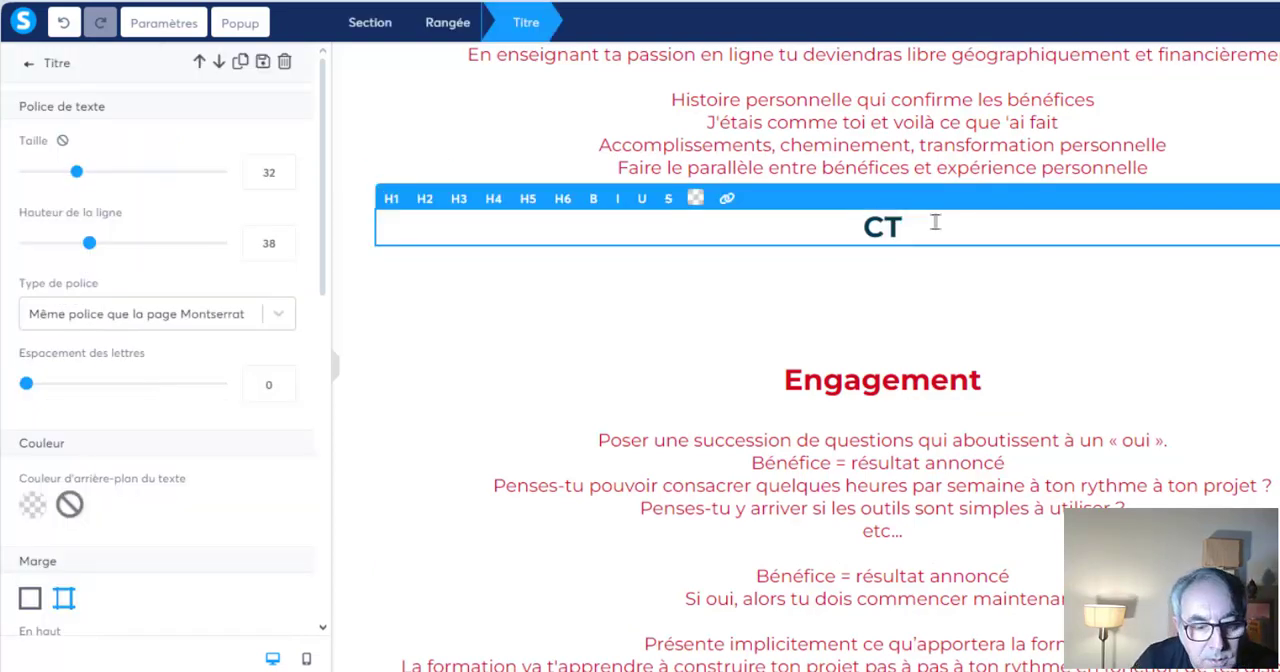
left_click(838, 315)
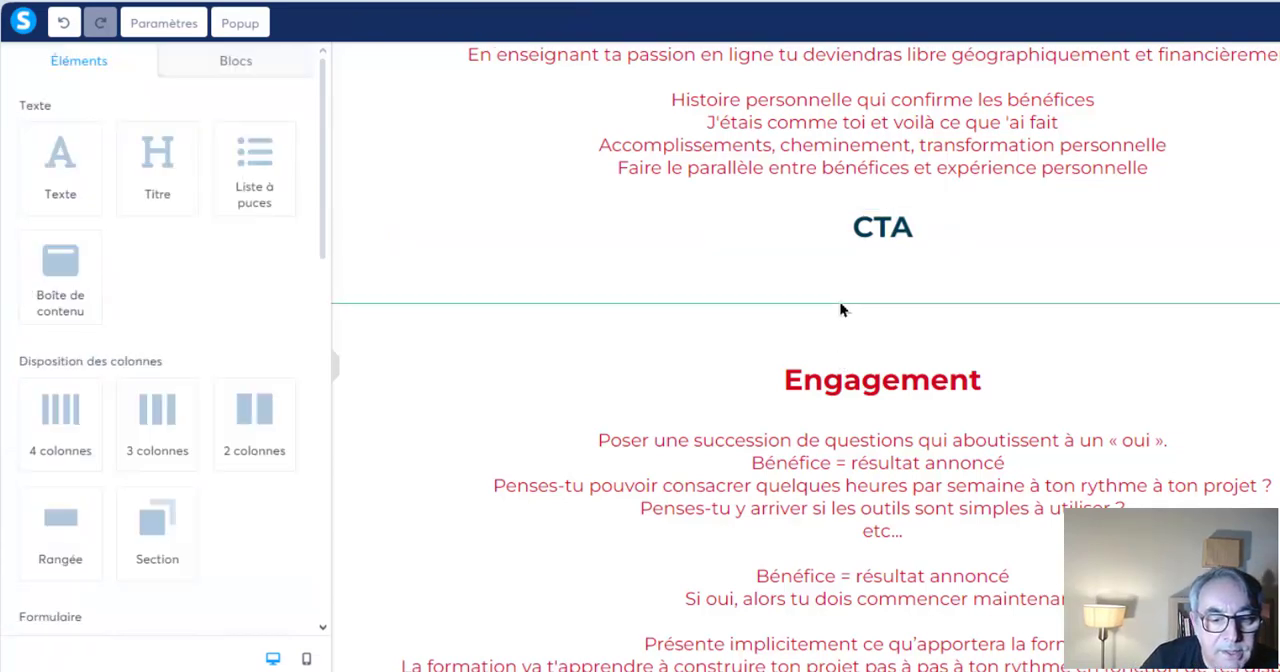
Replace the "CAT" heading at the end of the "Bénéfices" section with "CTA" and leave the heading
scroll(811, 264, "up", 3)
scroll(811, 264, "up", 10)
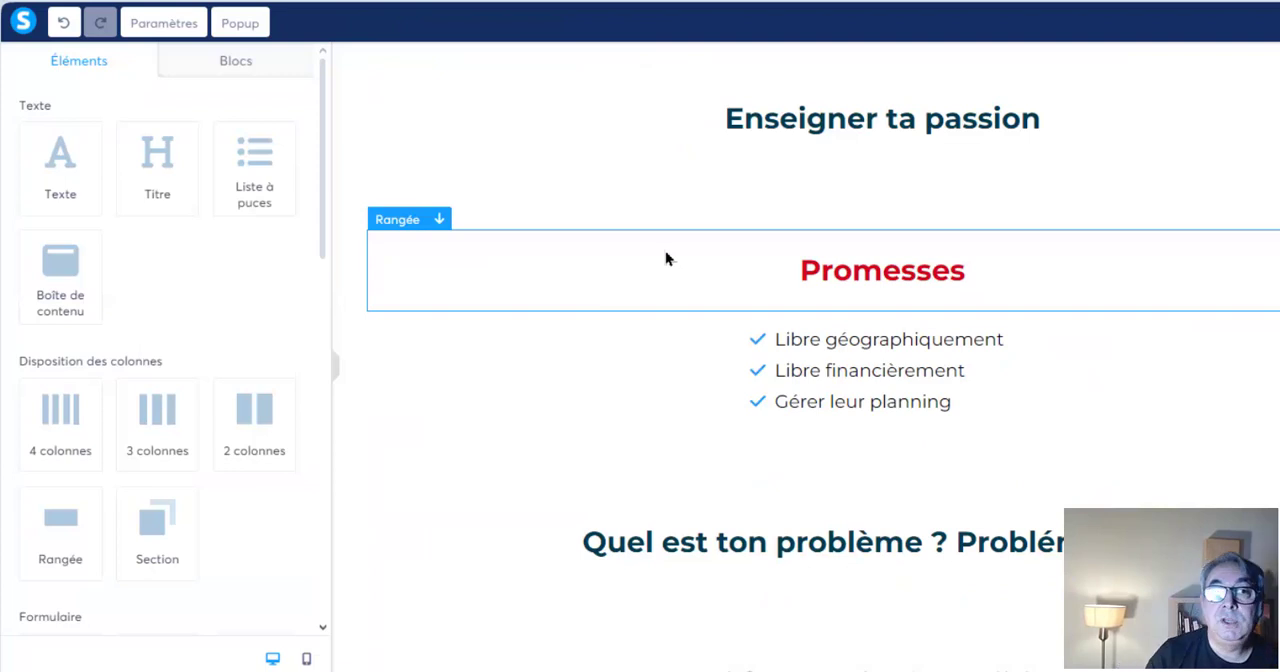
scroll(666, 258, "down", 5)
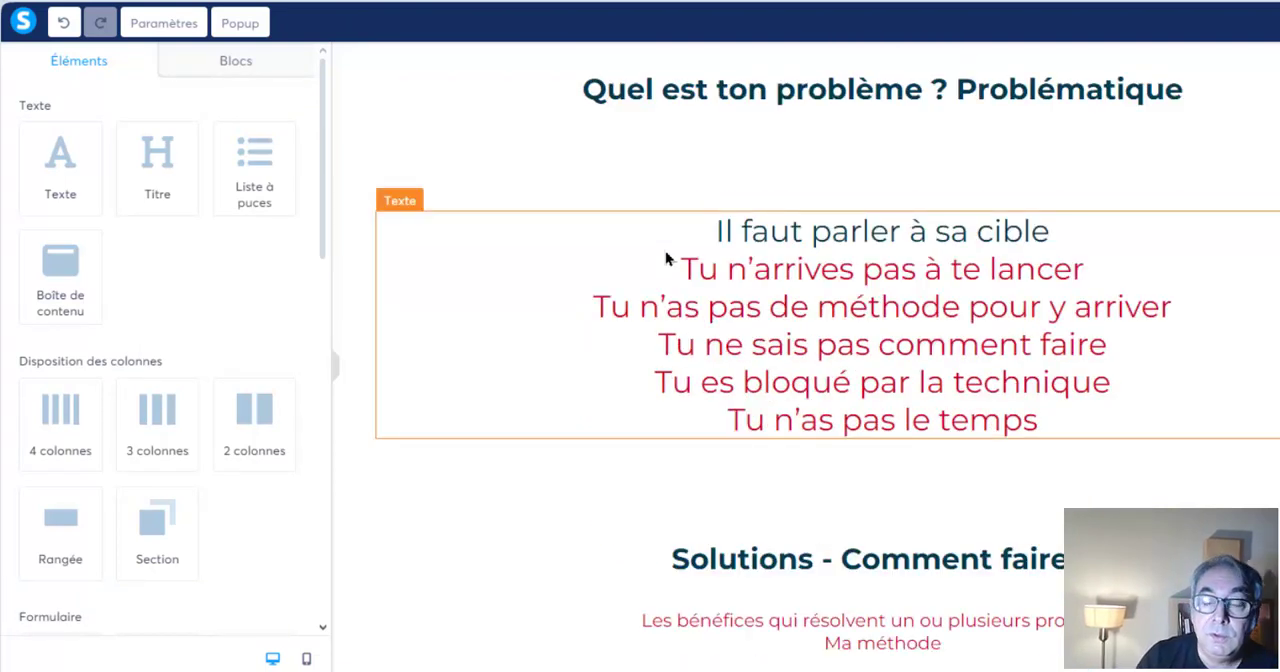
scroll(666, 258, "down", 5)
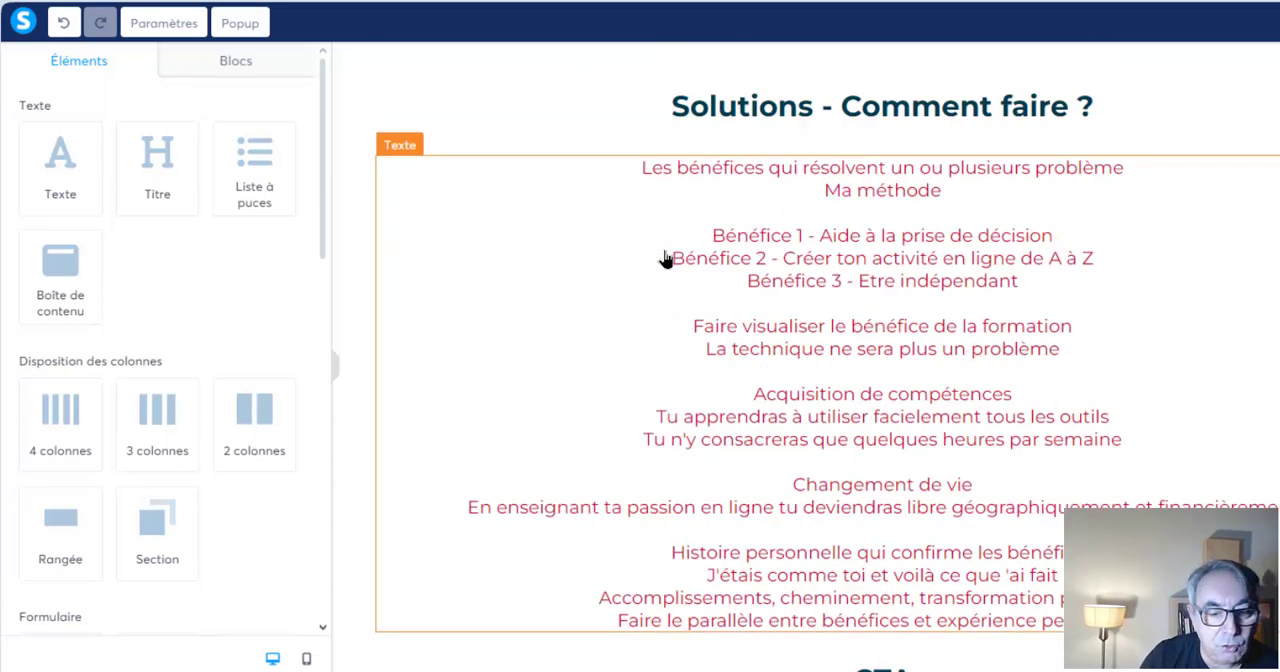
scroll(666, 258, "down", 4)
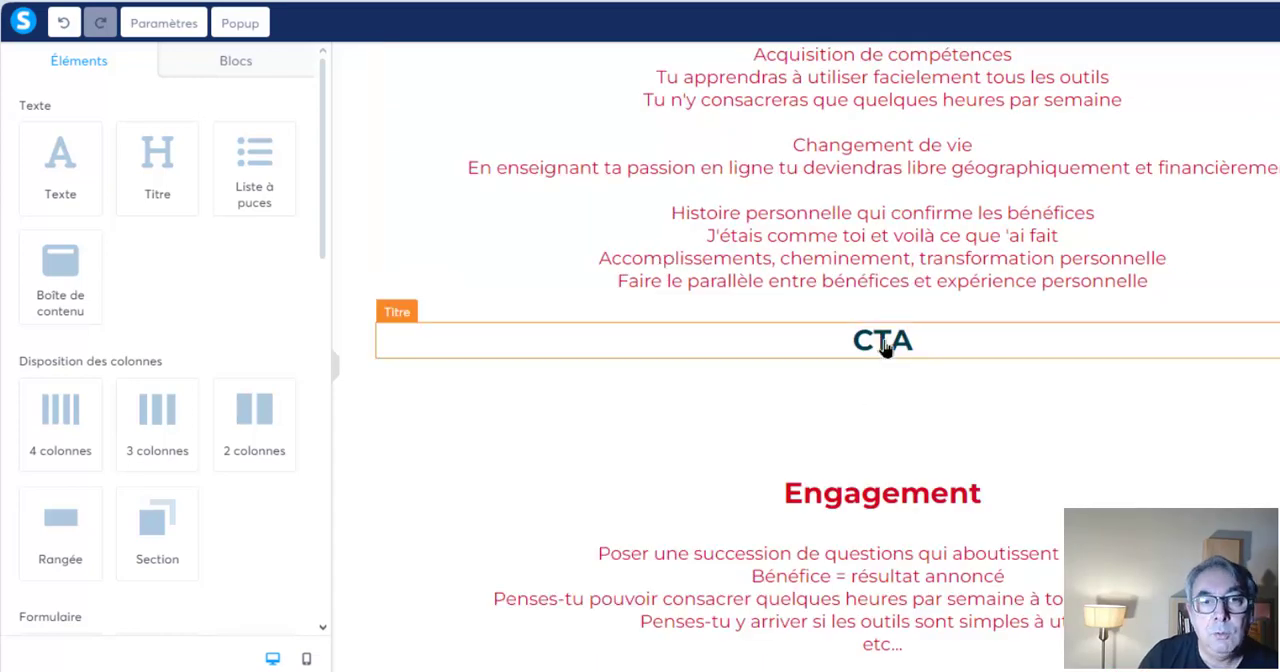
scroll(884, 346, "down", 12)
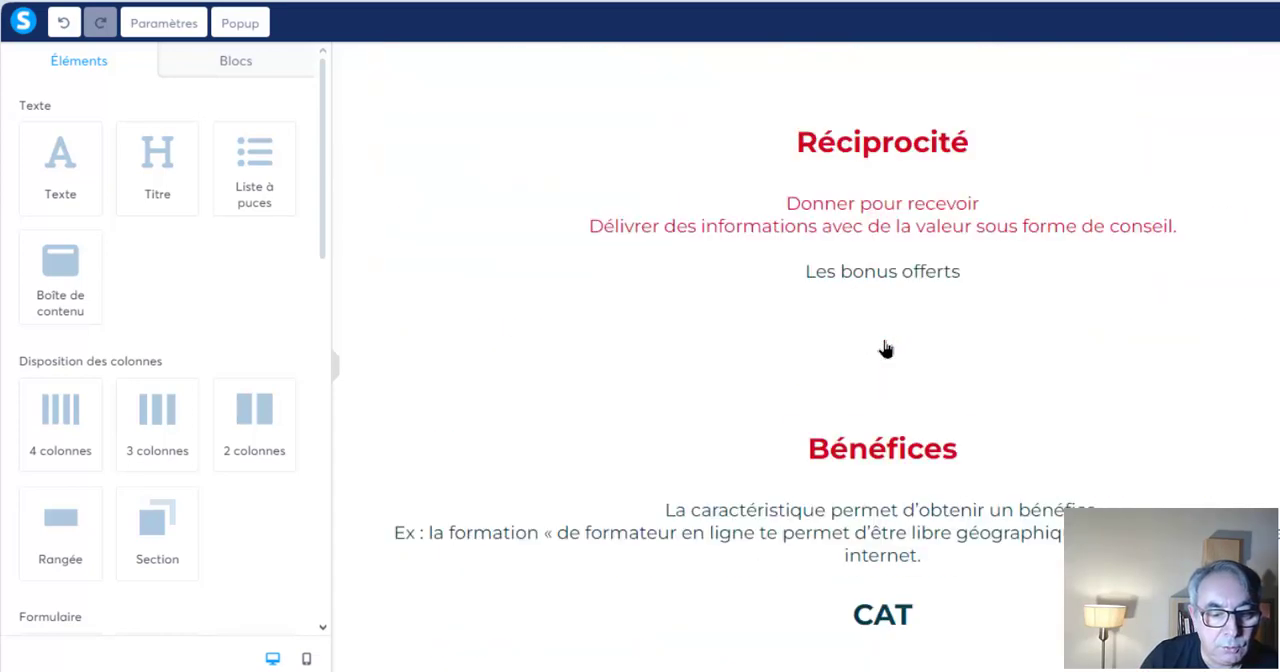
double_click(884, 389)
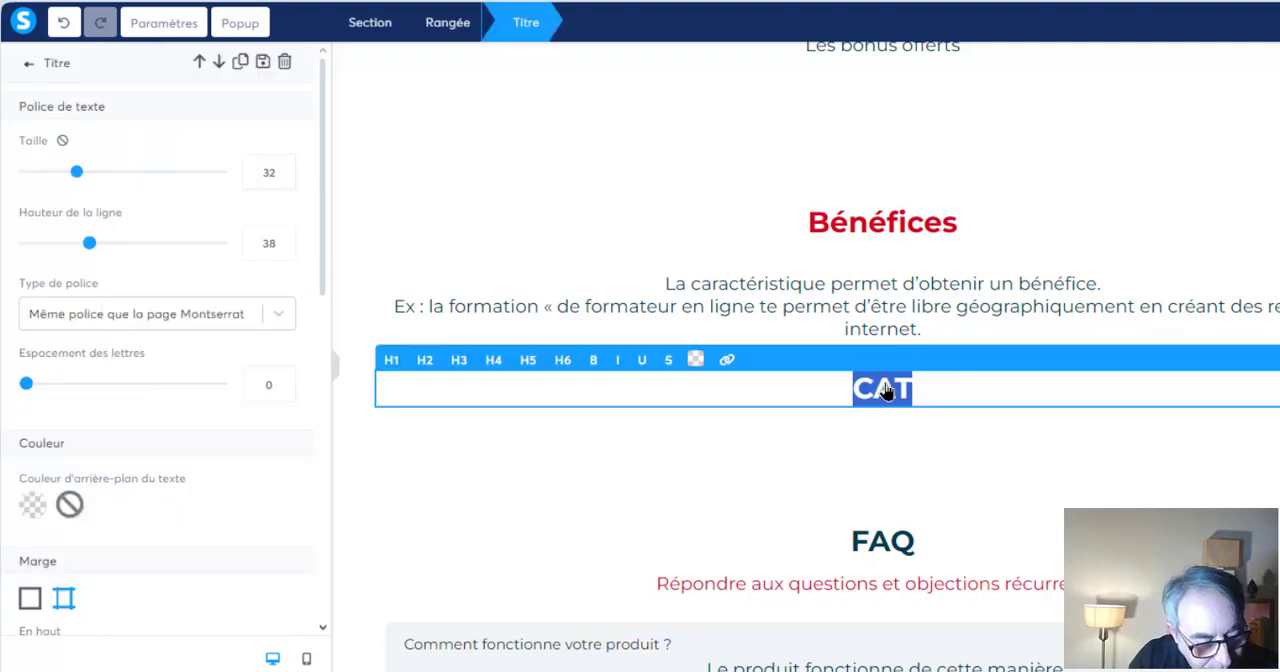
type("CTA")
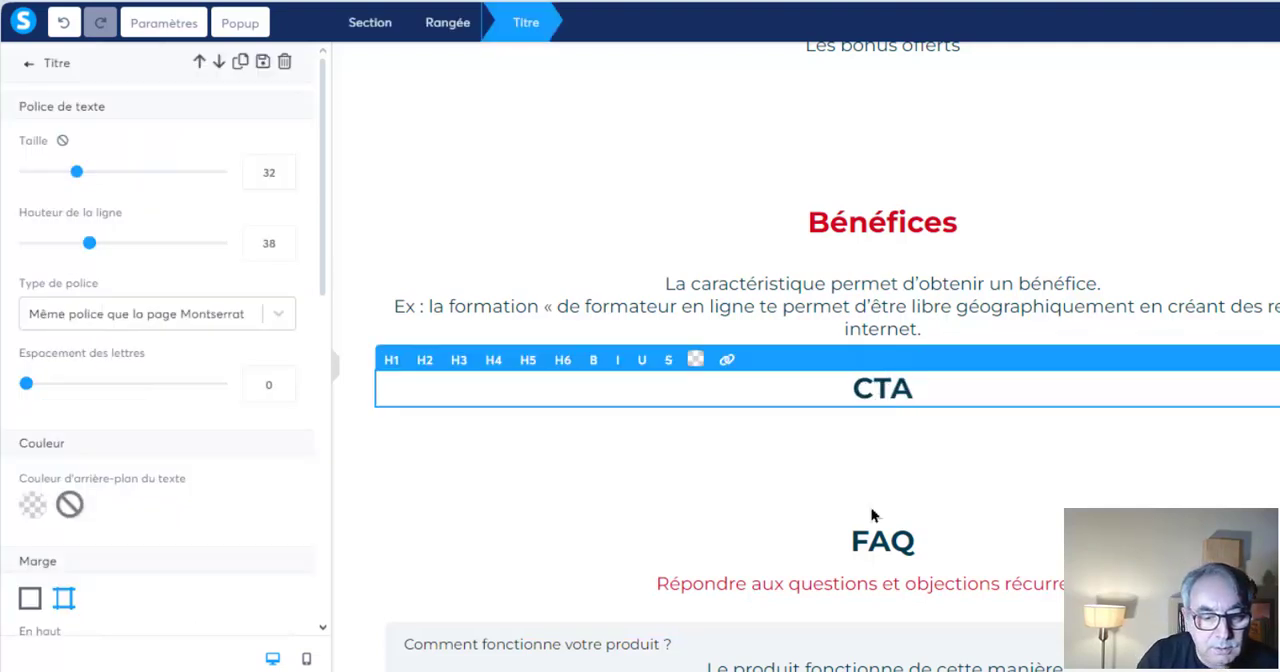
left_click(880, 480)
Replace the "CAT" heading below the "Preuves" section with "CTA" and leave the heading
scroll(880, 475, "down", 5)
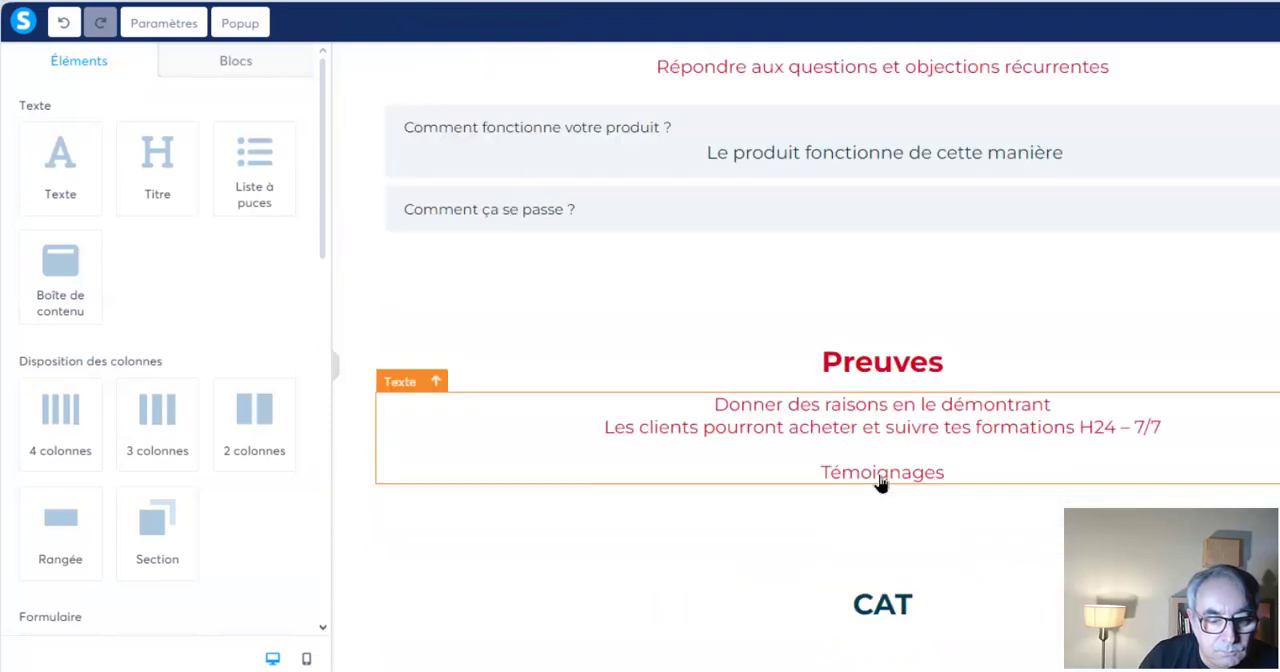
double_click(872, 610)
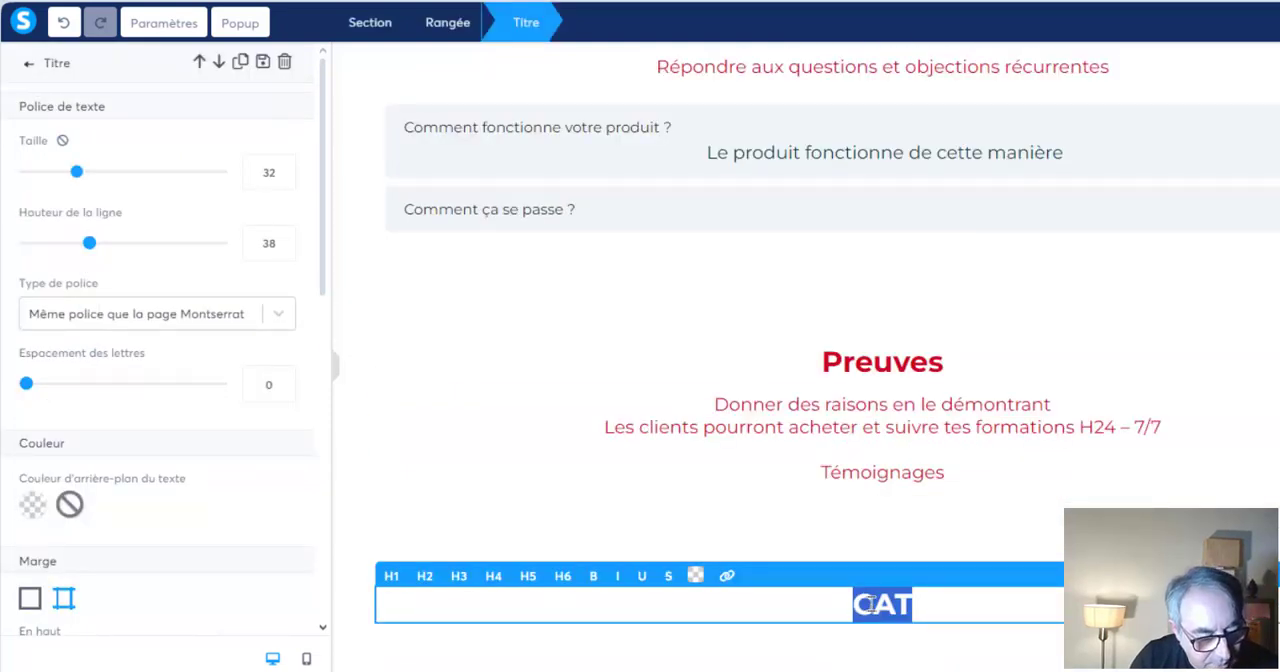
type("CTA")
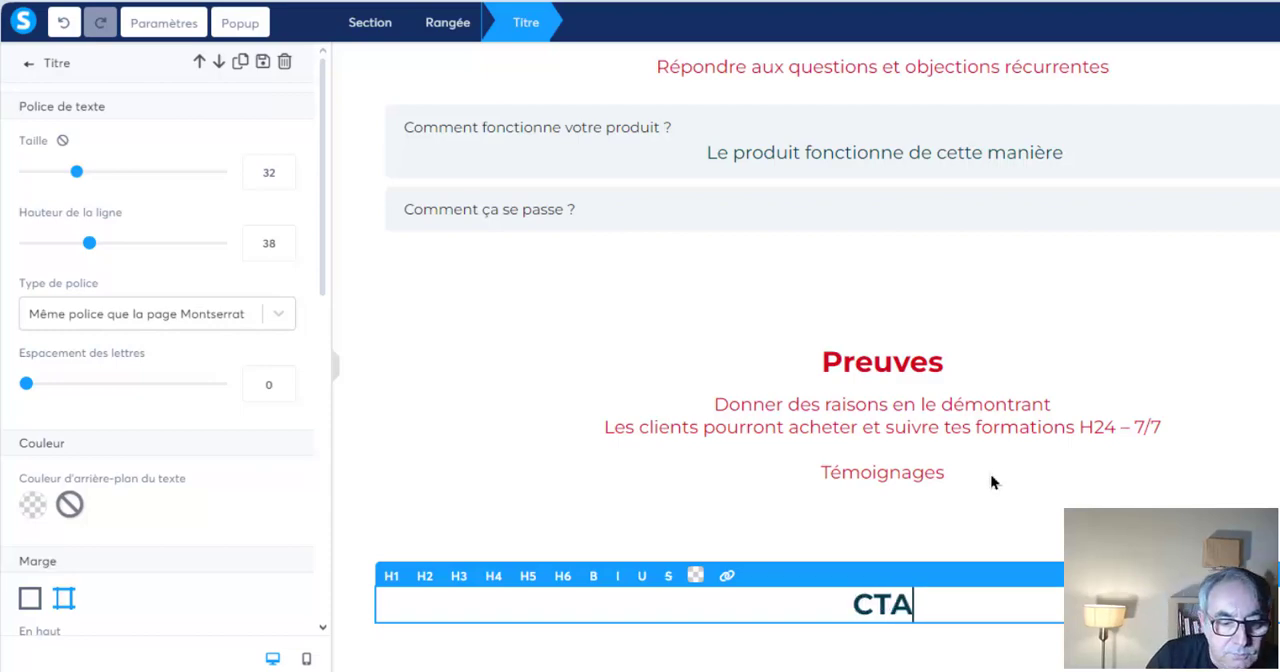
left_click(992, 482)
Review the sales page from its title through the promises and problem statement to the solutions section
scroll(990, 482, "up", 6)
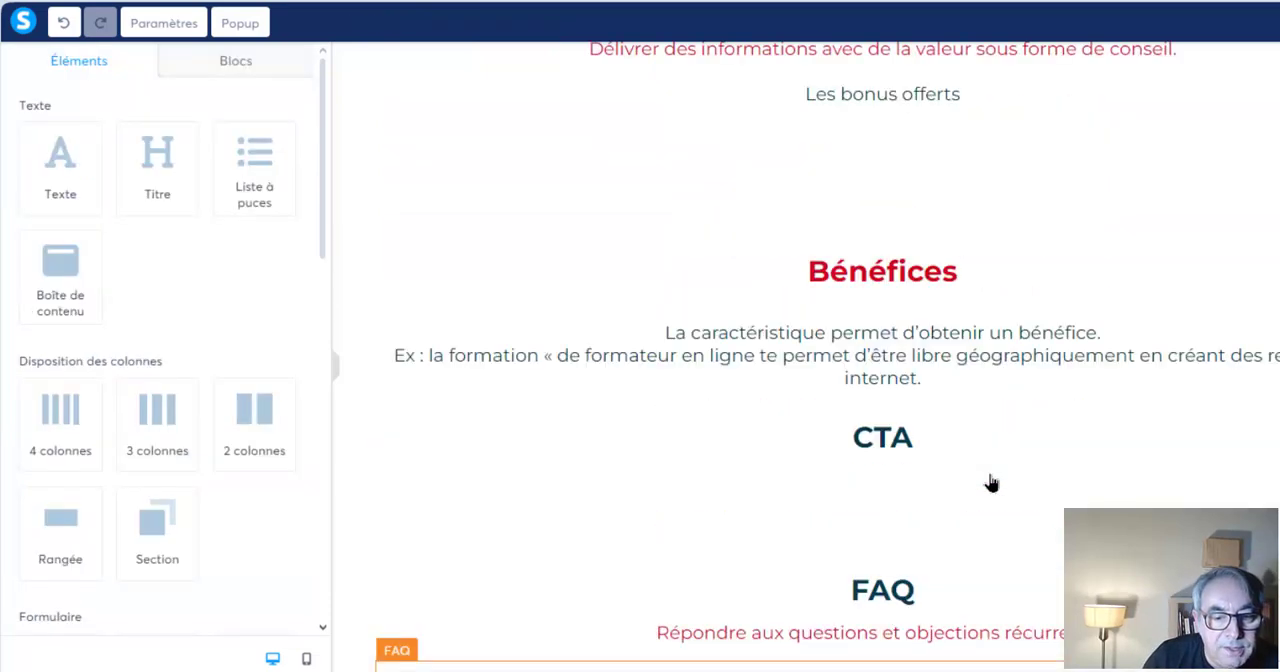
scroll(990, 482, "up", 15)
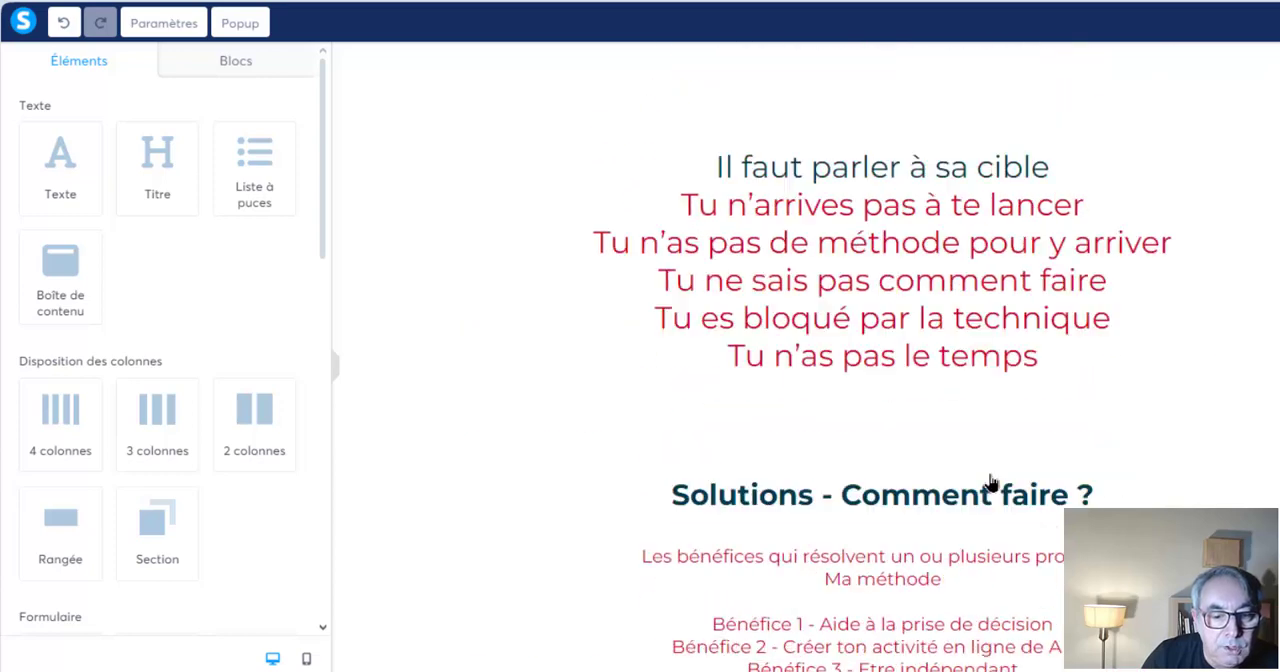
scroll(990, 482, "up", 6)
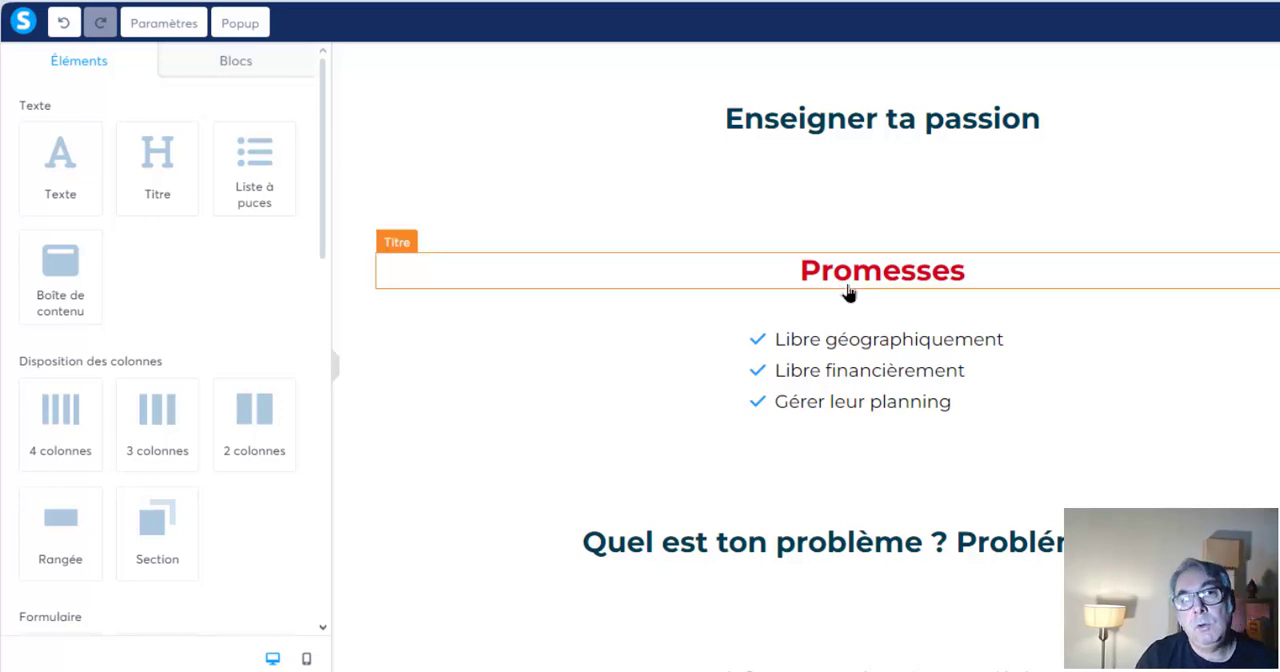
scroll(848, 292, "down", 2)
scroll(848, 295, "up", 2)
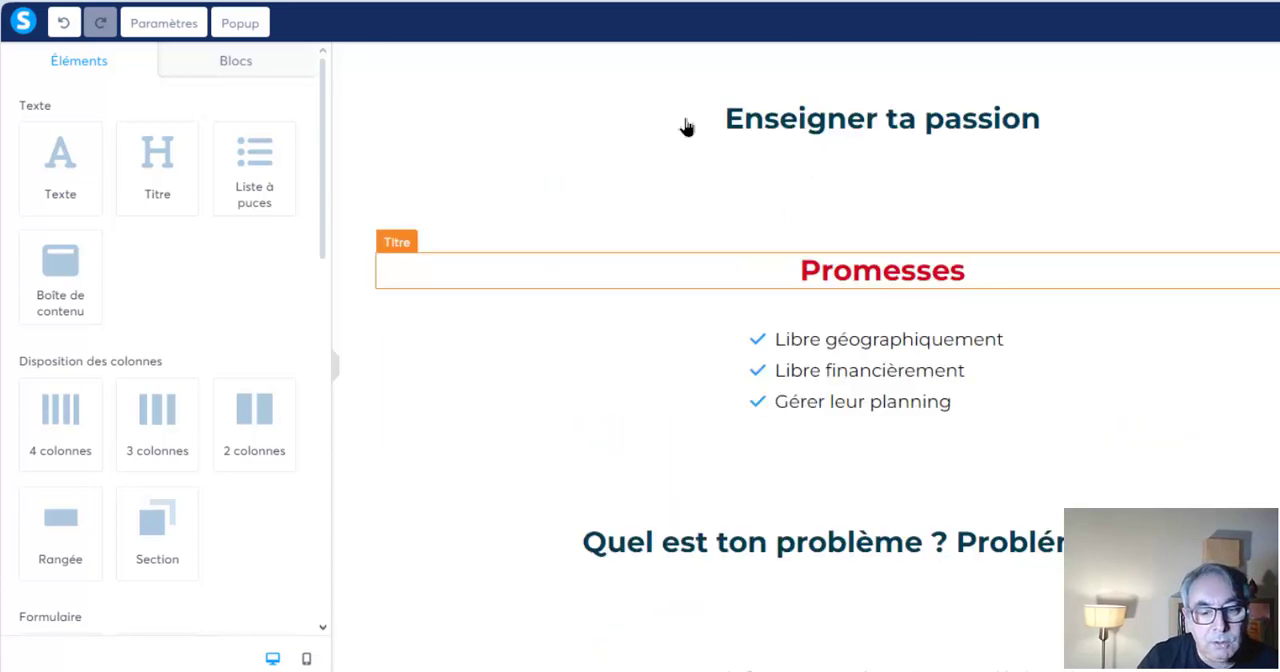
scroll(862, 325, "down", 3)
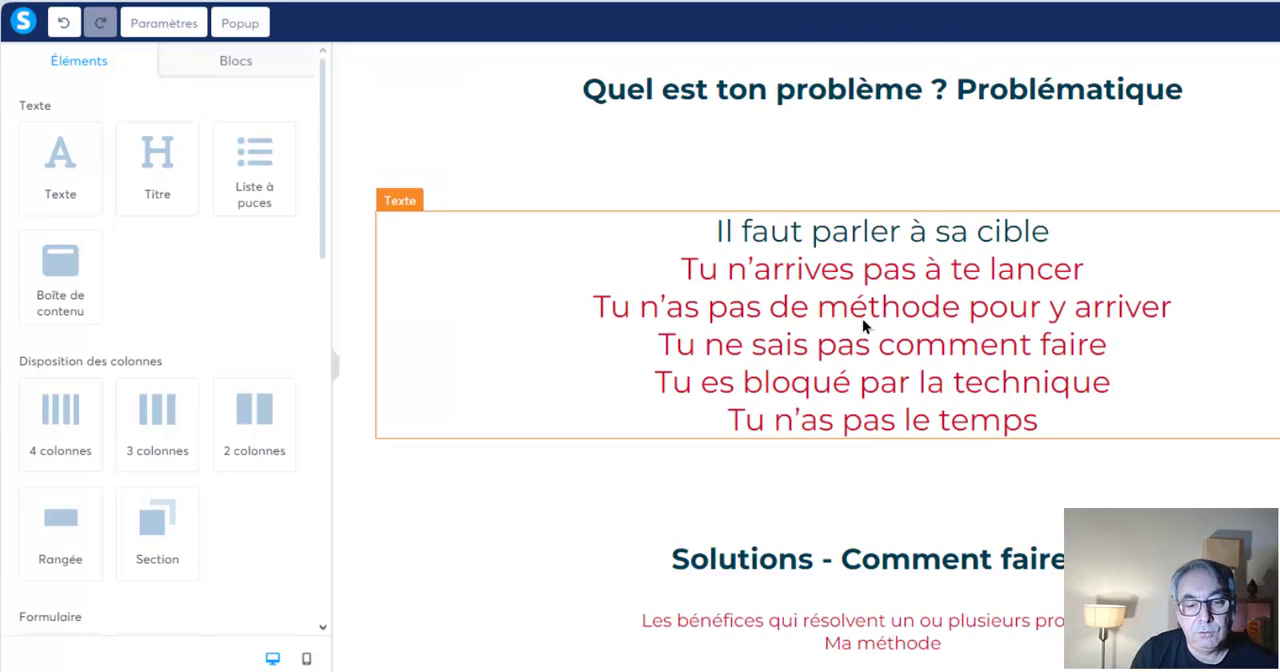
scroll(862, 318, "down", 1)
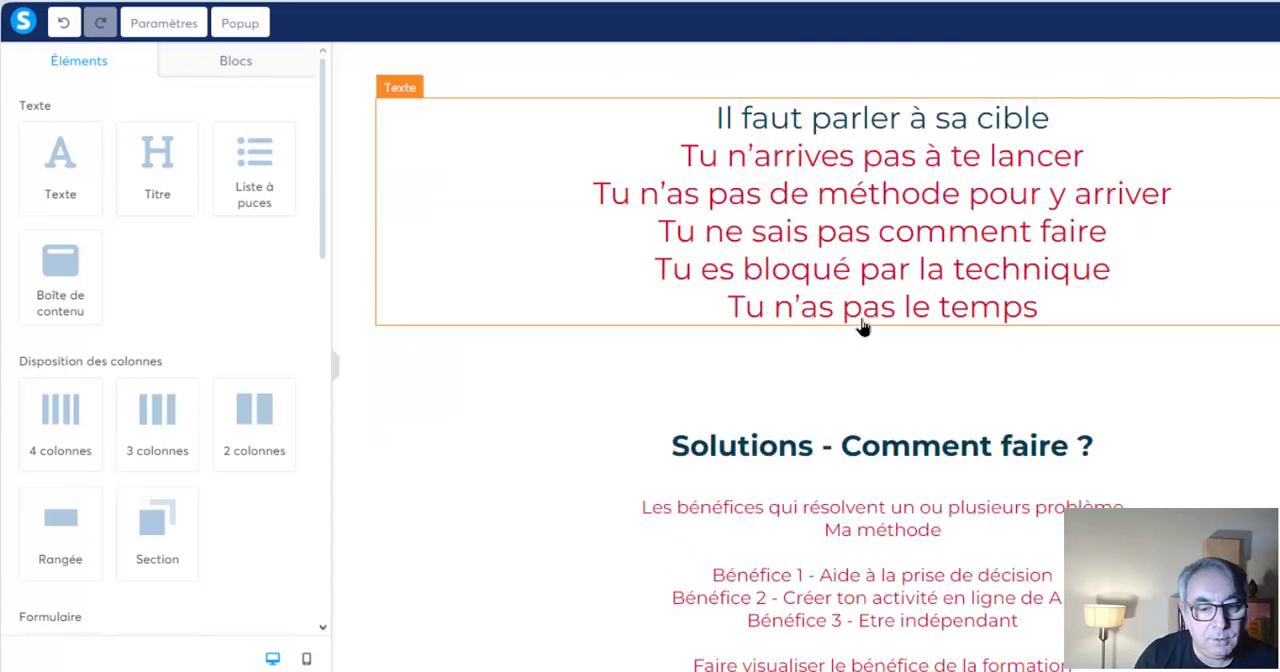
scroll(862, 325, "up", 2)
scroll(862, 325, "down", 4)
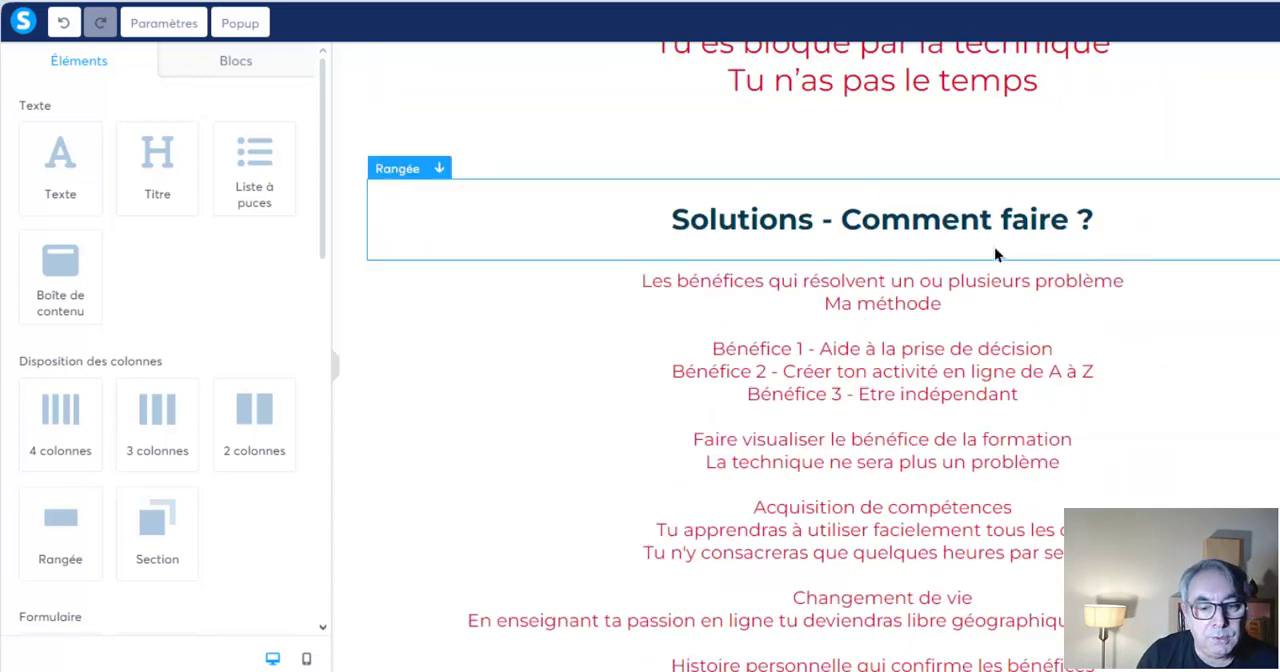
scroll(932, 356, "up", 7)
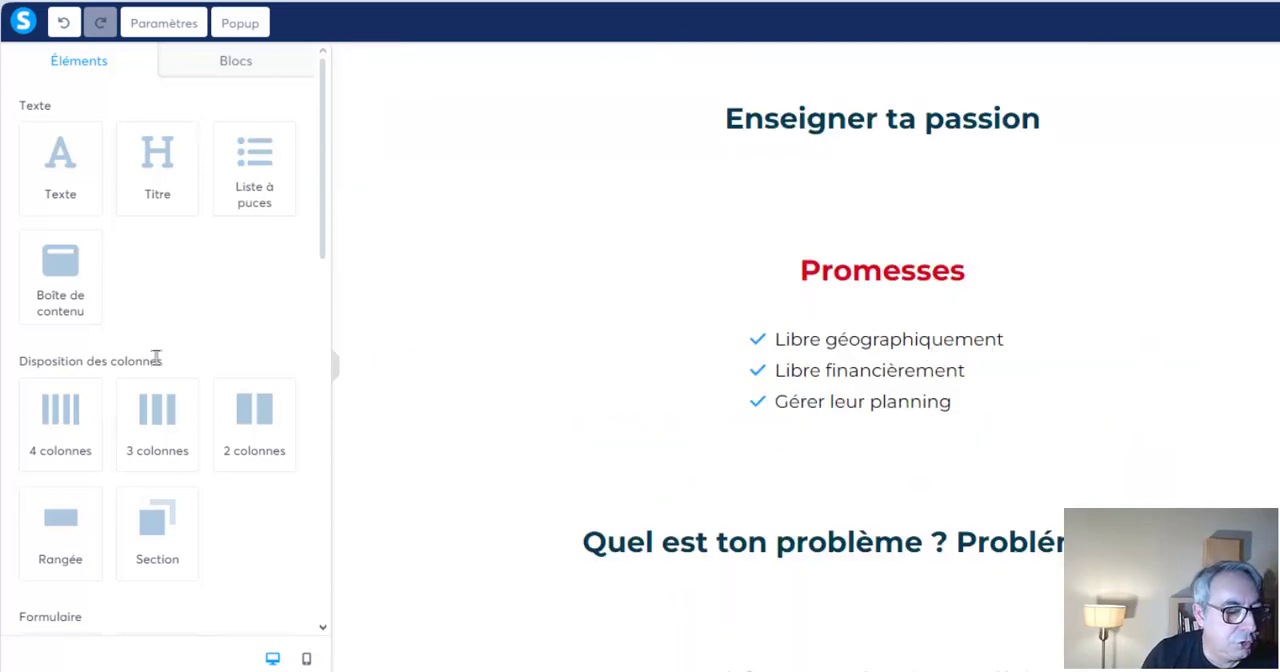
Add an image element above the "Enseigner ta passion" title, briefly checking its settings
scroll(156, 358, "down", 1)
scroll(156, 358, "down", 4)
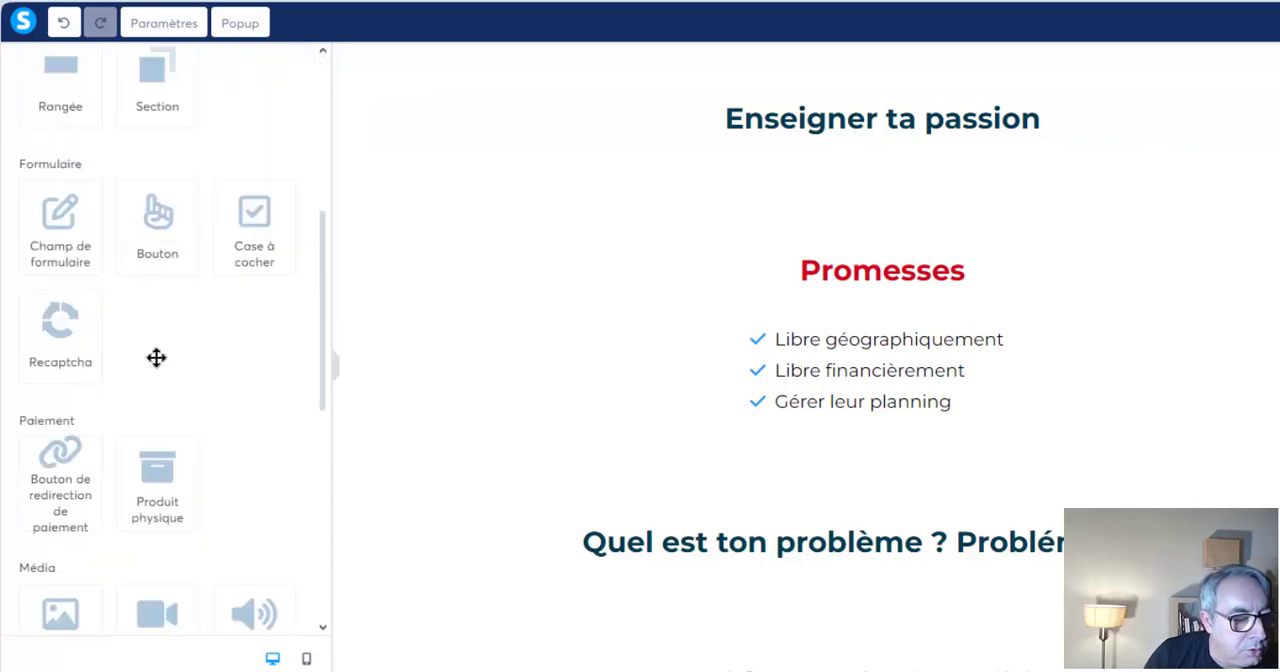
scroll(156, 358, "down", 1)
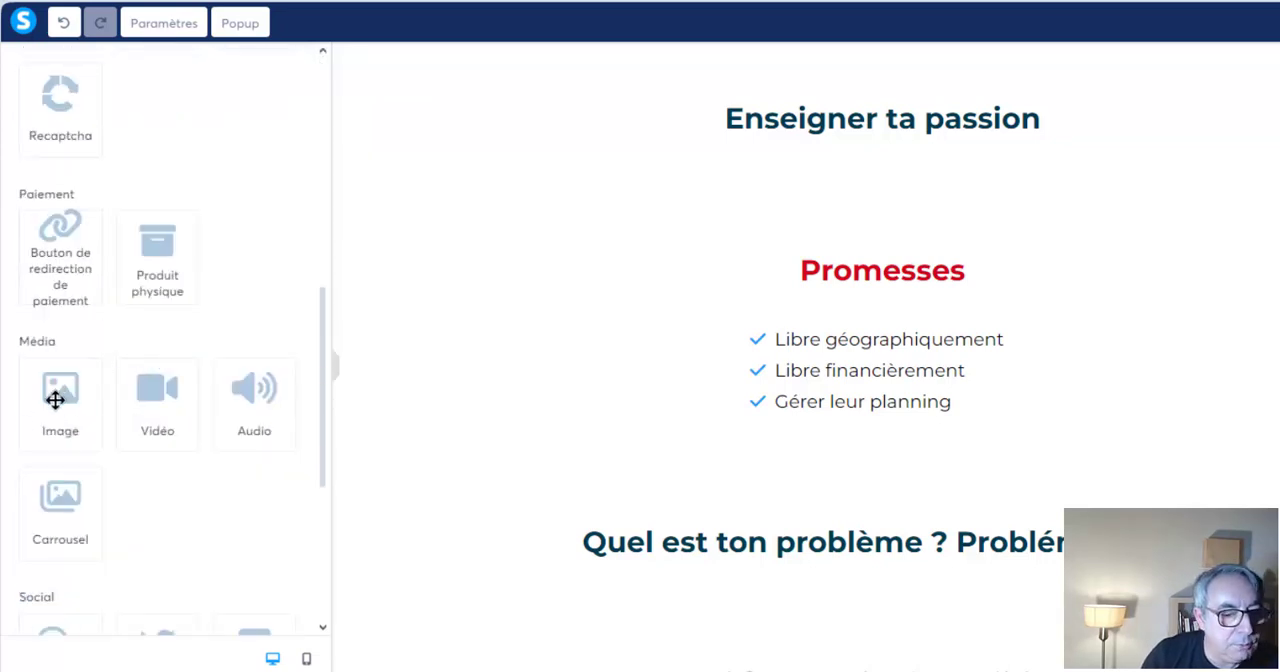
left_click_drag(55, 400, 852, 92)
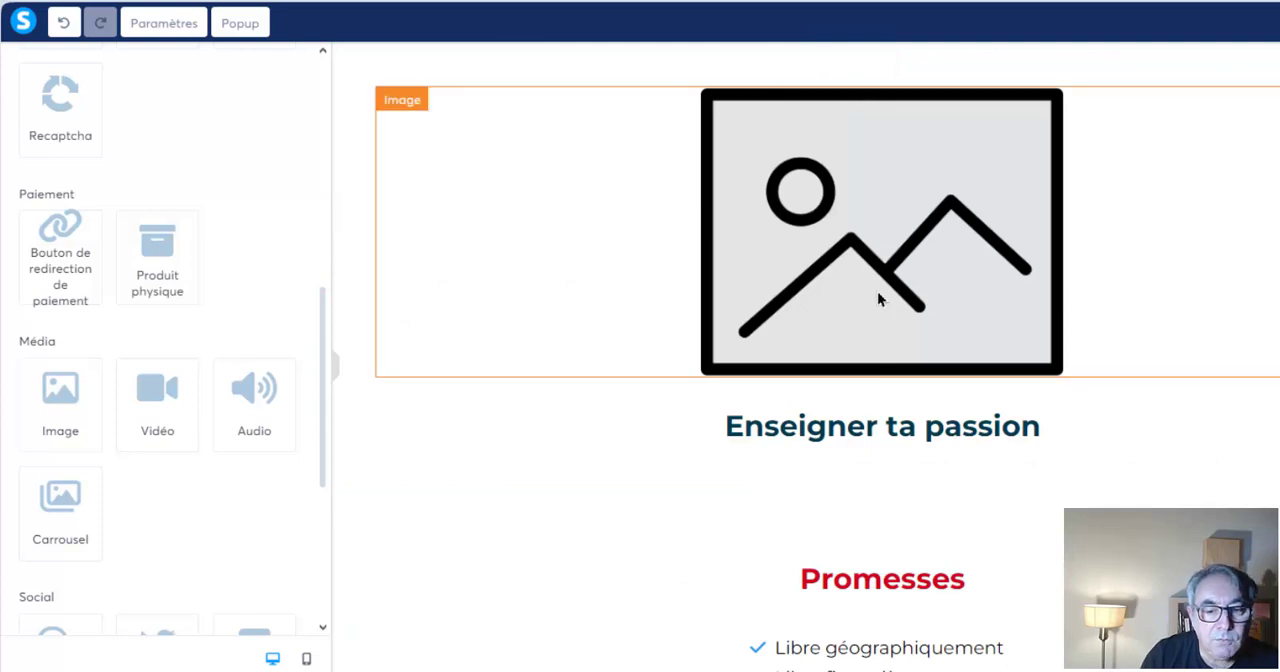
left_click(1278, 105)
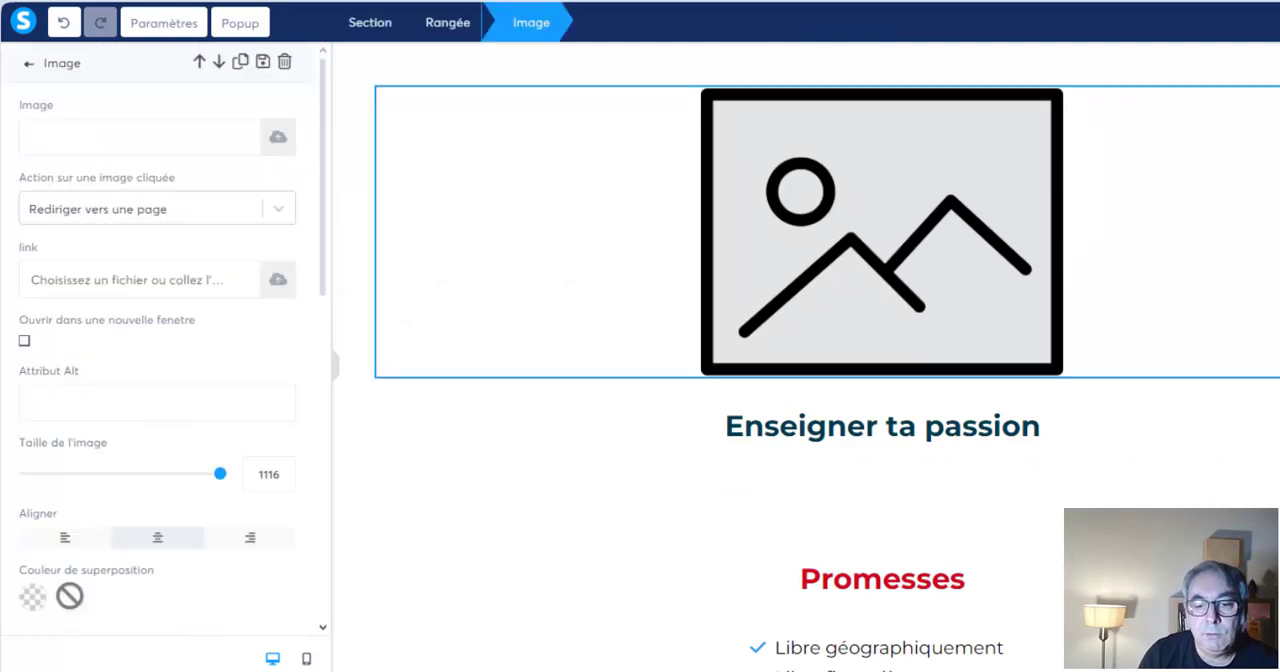
key("Escape")
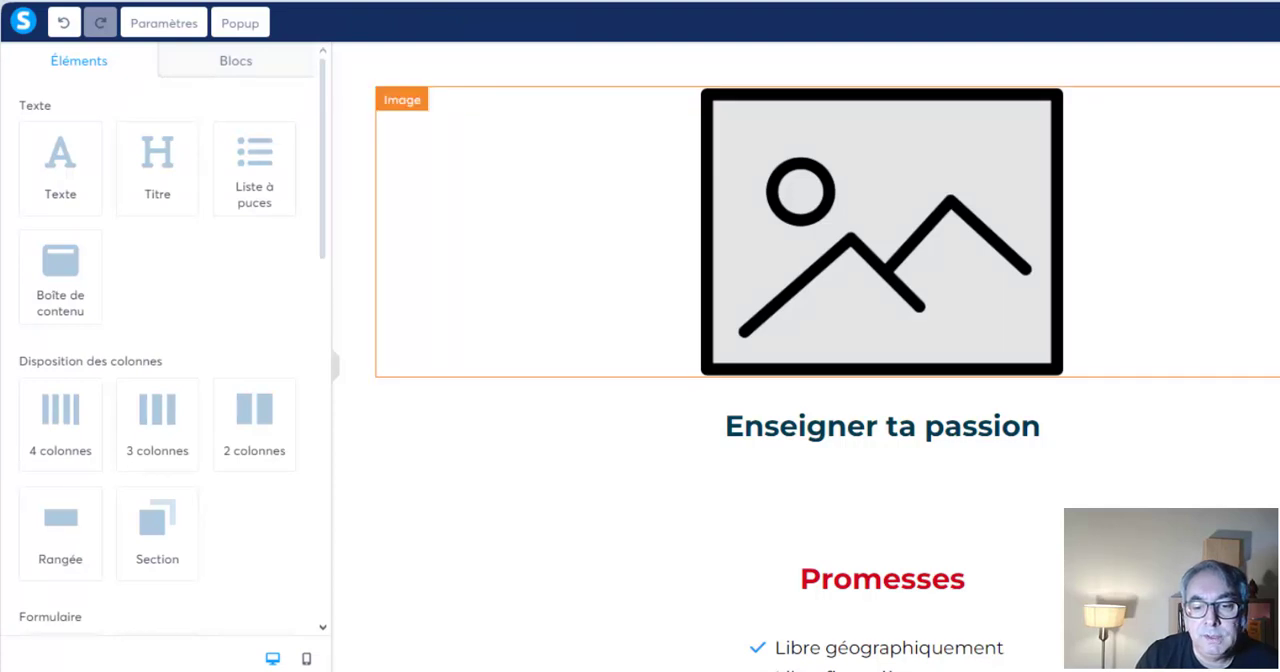
Fill the image placeholder above the title with the uploaded picture of a man drawing a light bulb, and leave its settings
left_click(881, 232)
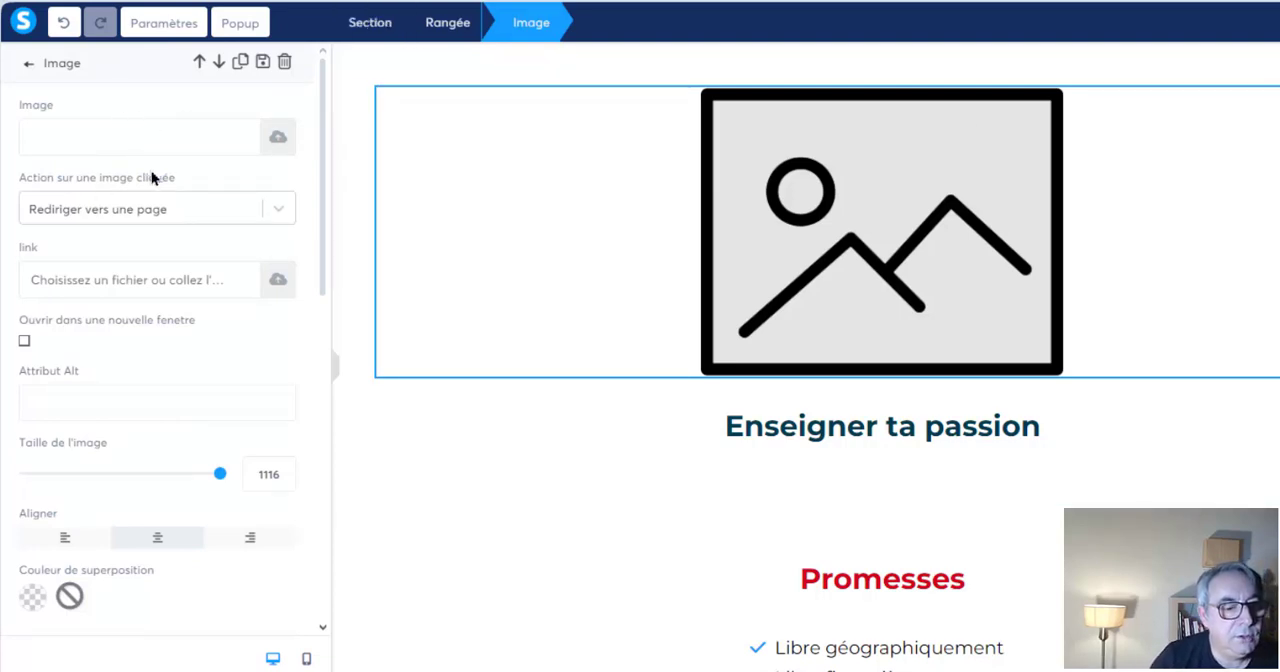
left_click(277, 142)
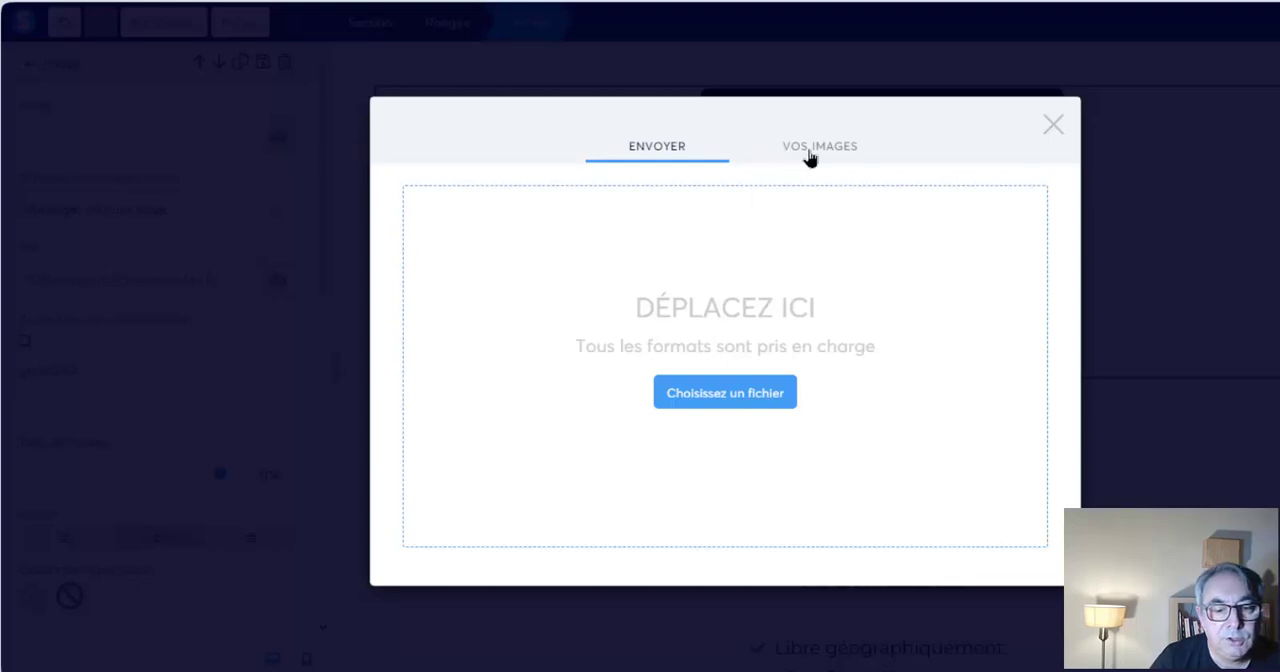
left_click(810, 152)
left_click(457, 248)
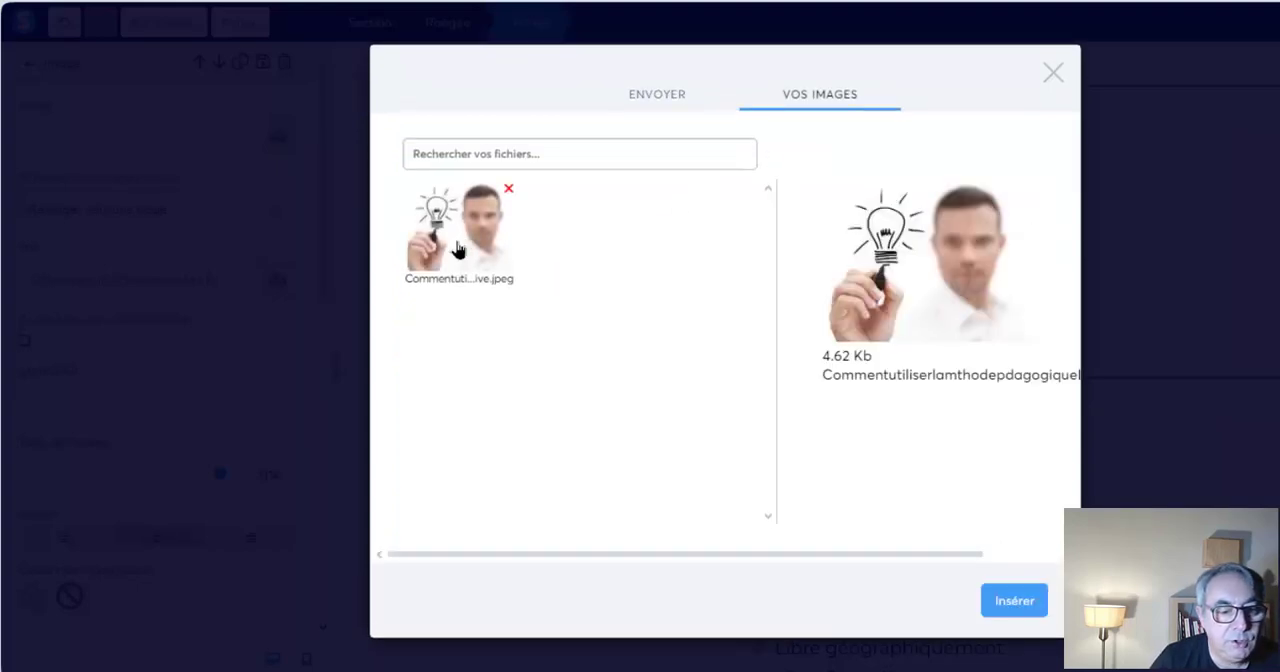
left_click(1014, 600)
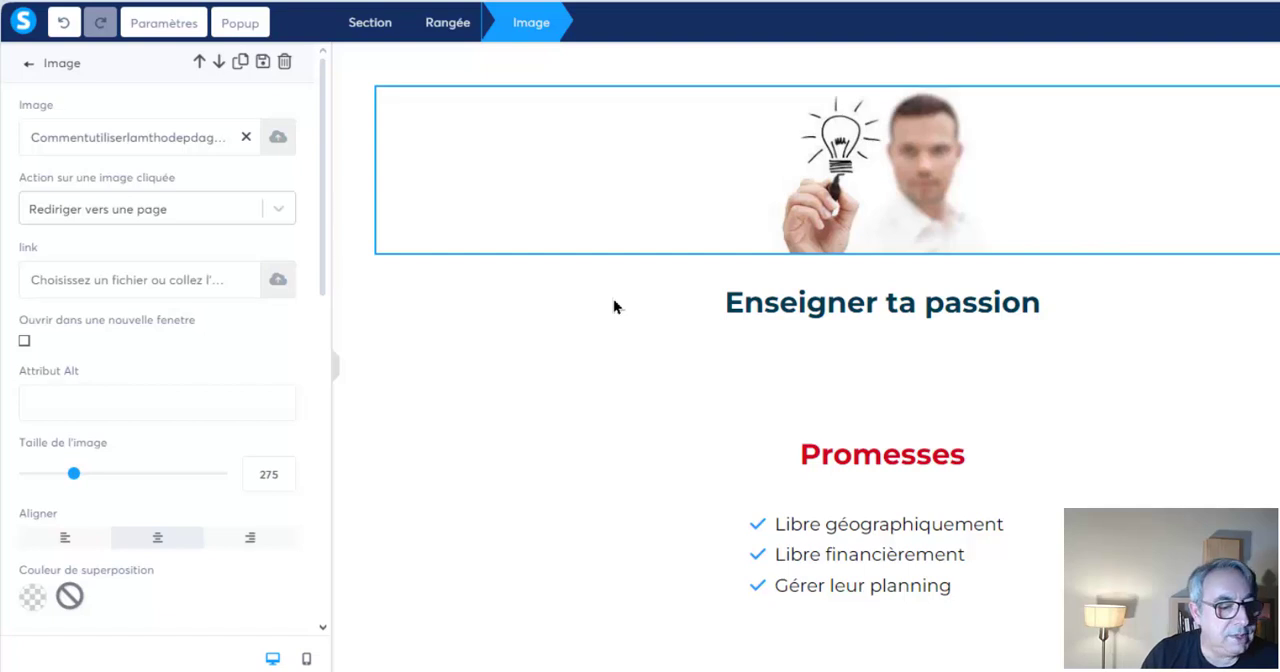
left_click(28, 65)
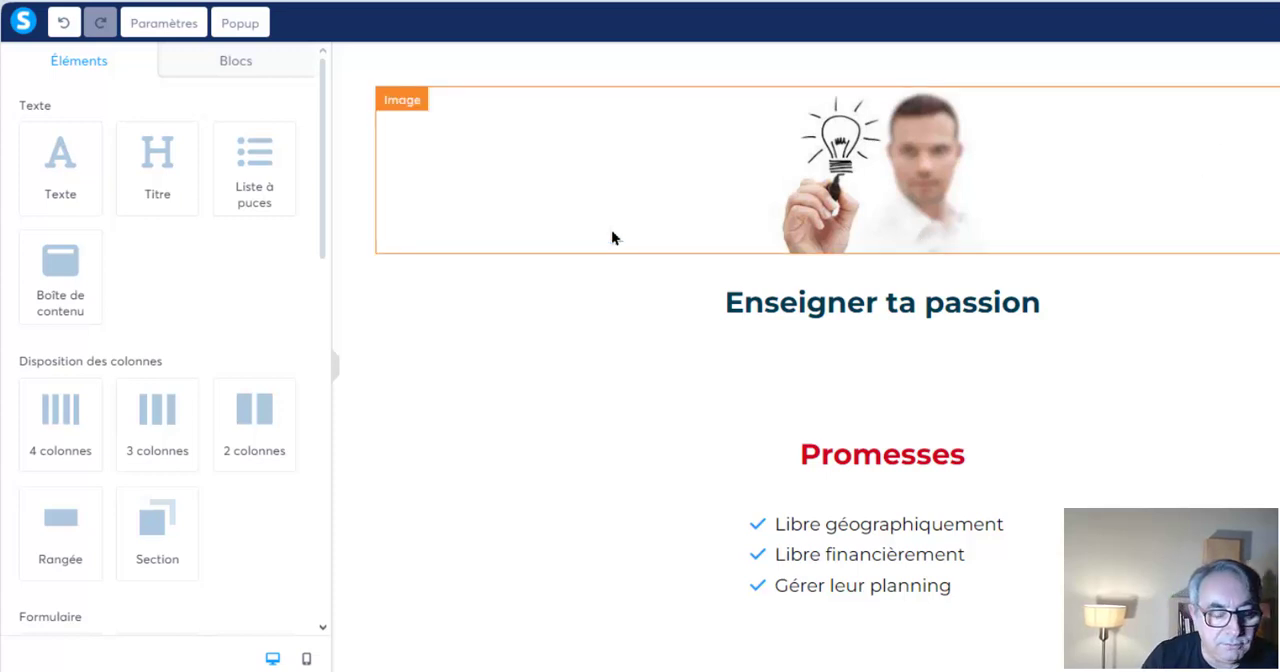
Examine the page from the new image down to the "Solutions - Comment faire ?" section and return to the promises
scroll(609, 238, "down", 1)
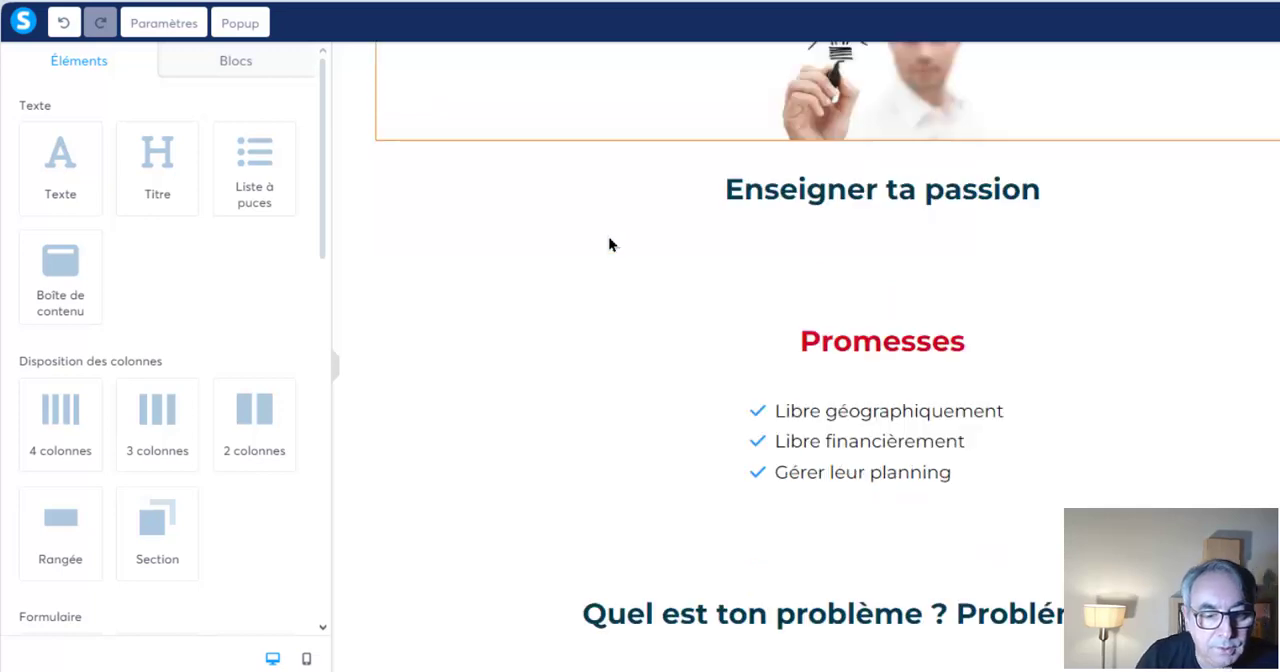
scroll(609, 238, "down", 1)
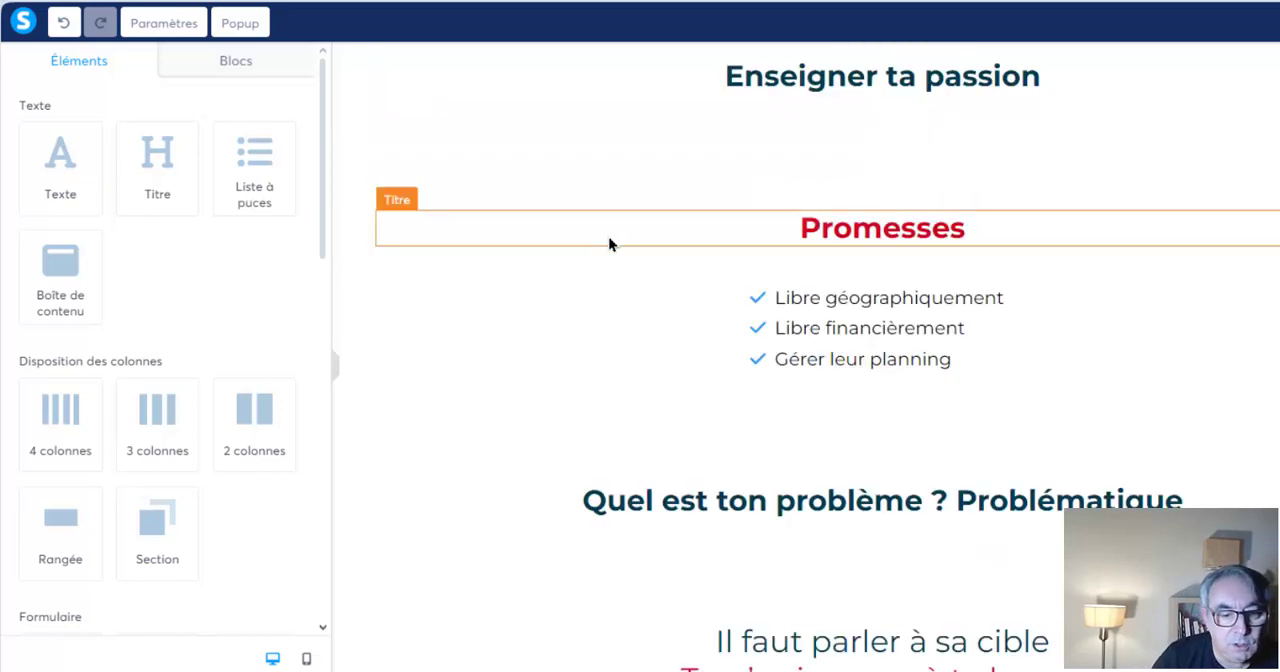
scroll(609, 243, "down", 2)
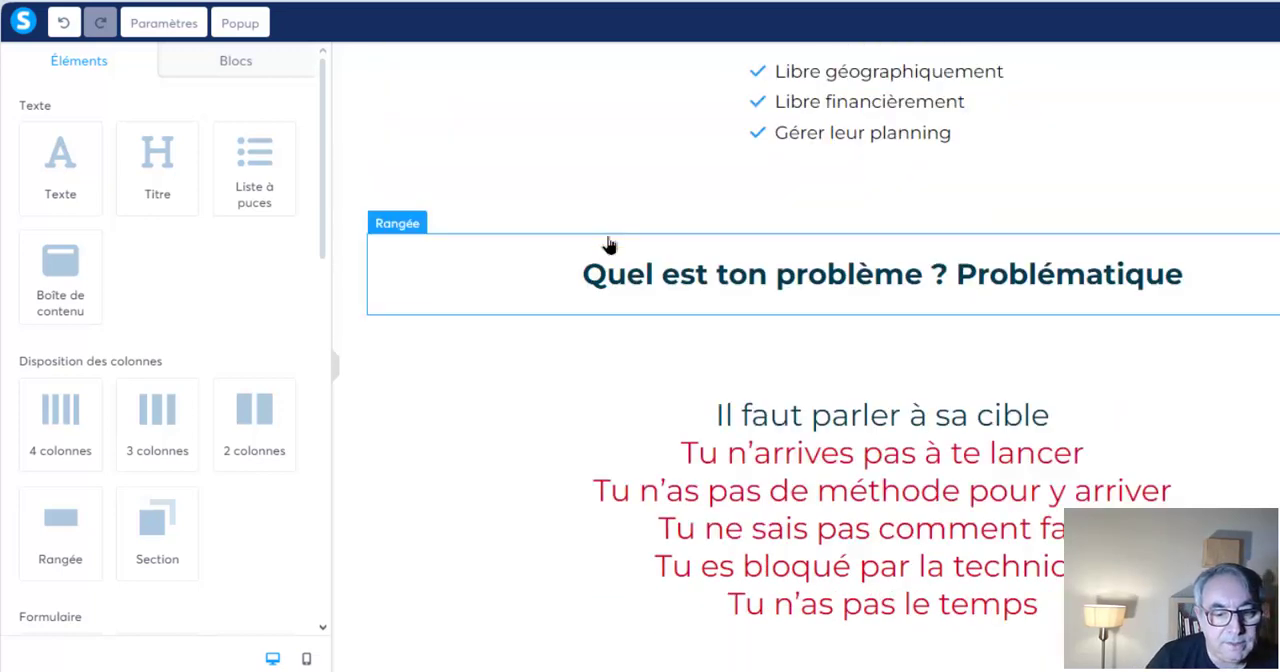
scroll(609, 244, "down", 4)
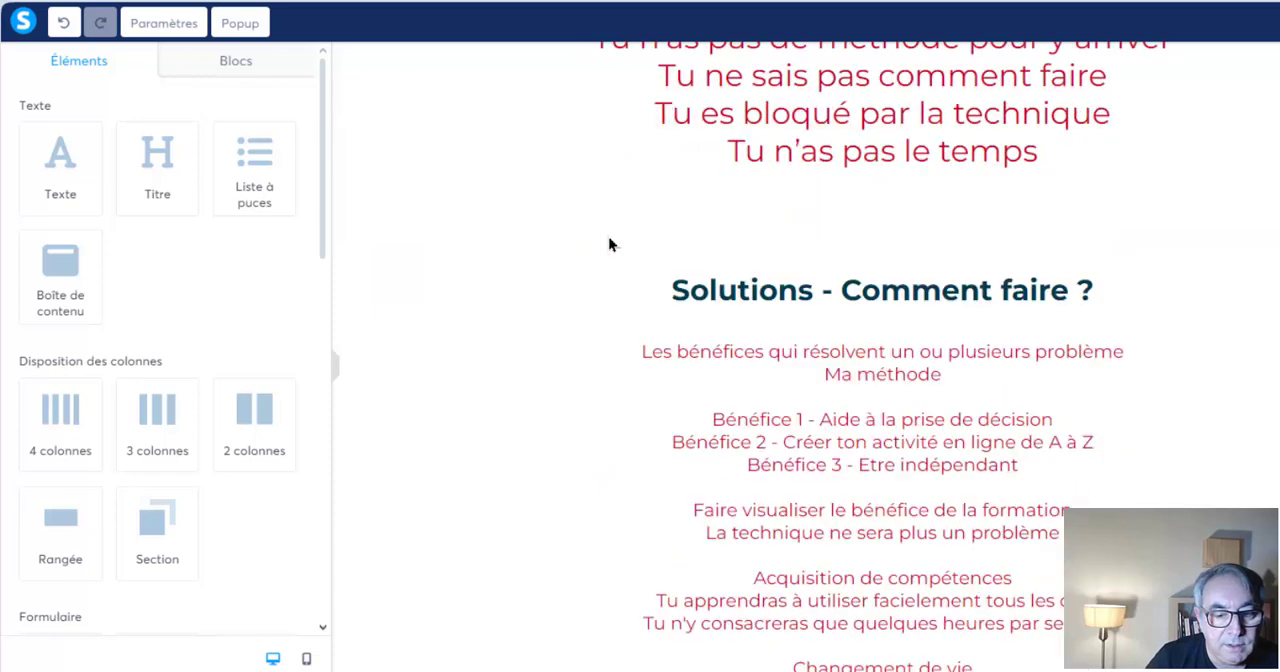
scroll(608, 244, "down", 1)
scroll(608, 244, "up", 4)
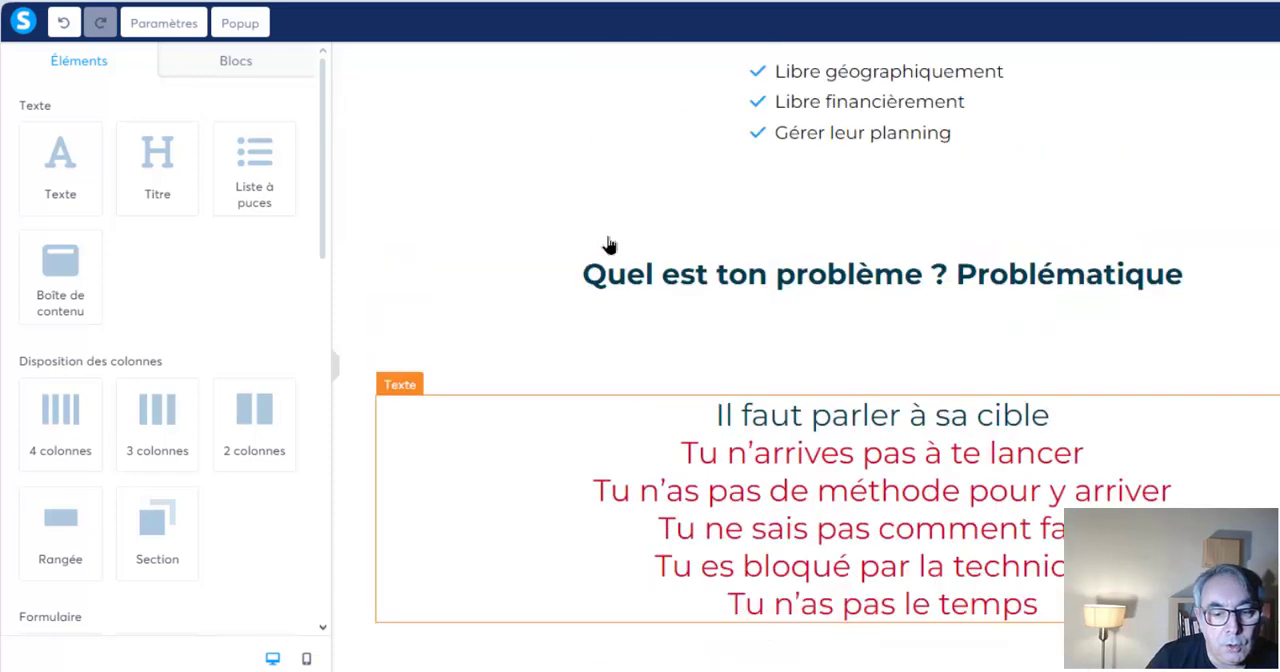
scroll(608, 244, "up", 2)
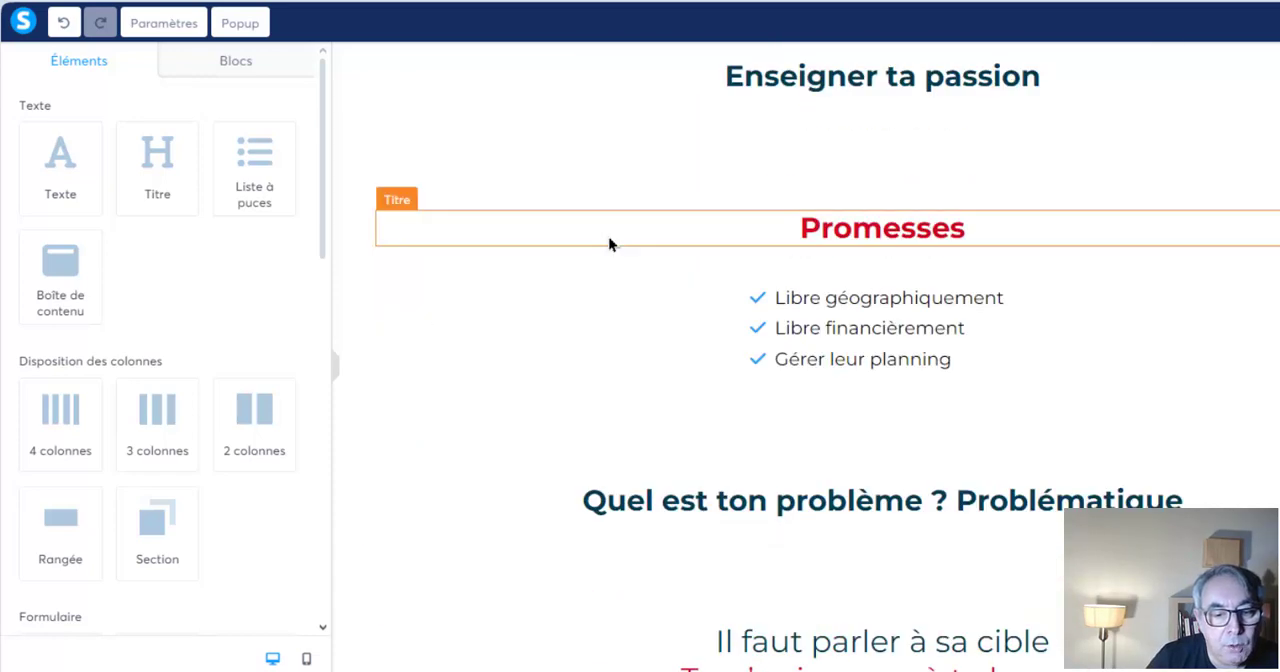
scroll(609, 246, "down", 1)
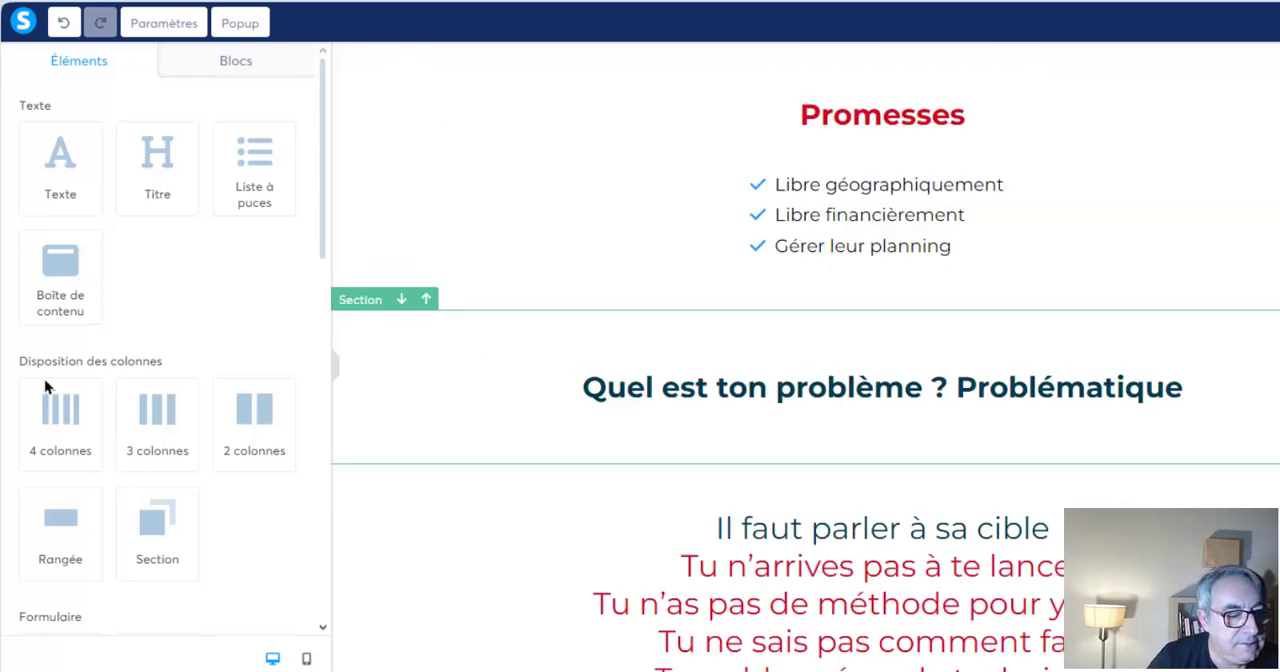
Add a video element between the promises list and the "Quel est ton problème ? Problématique" heading
scroll(90, 417, "down", 2)
scroll(90, 417, "down", 4)
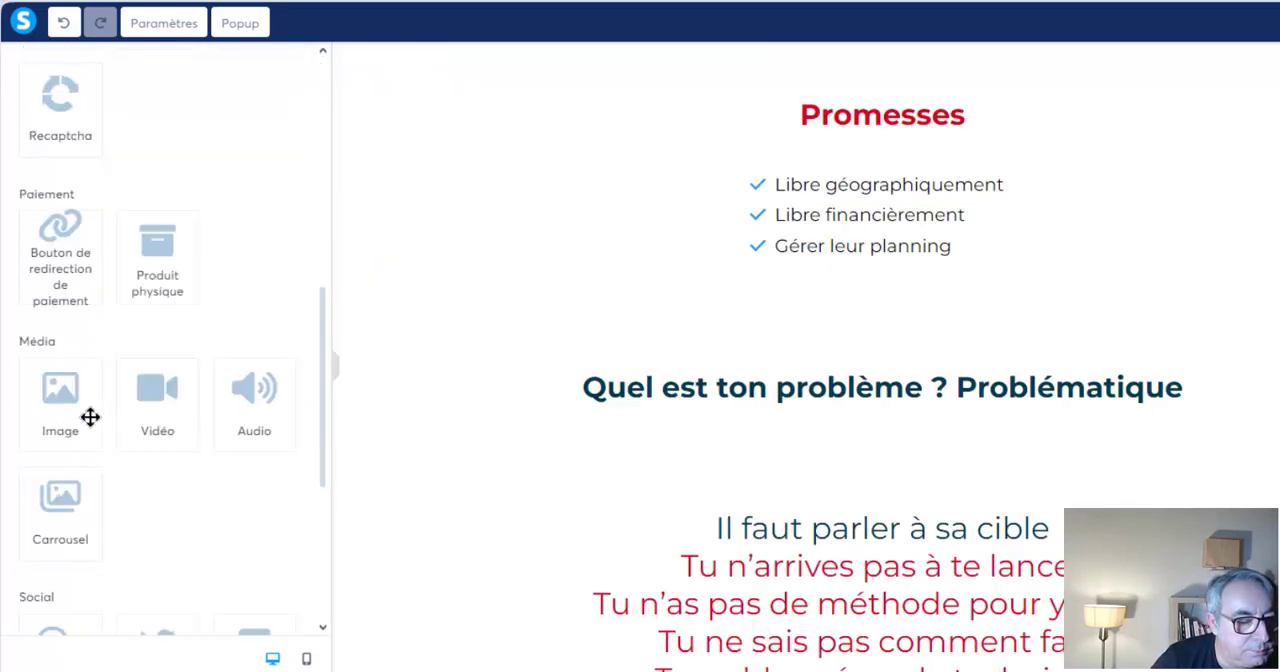
left_click_drag(145, 396, 888, 318)
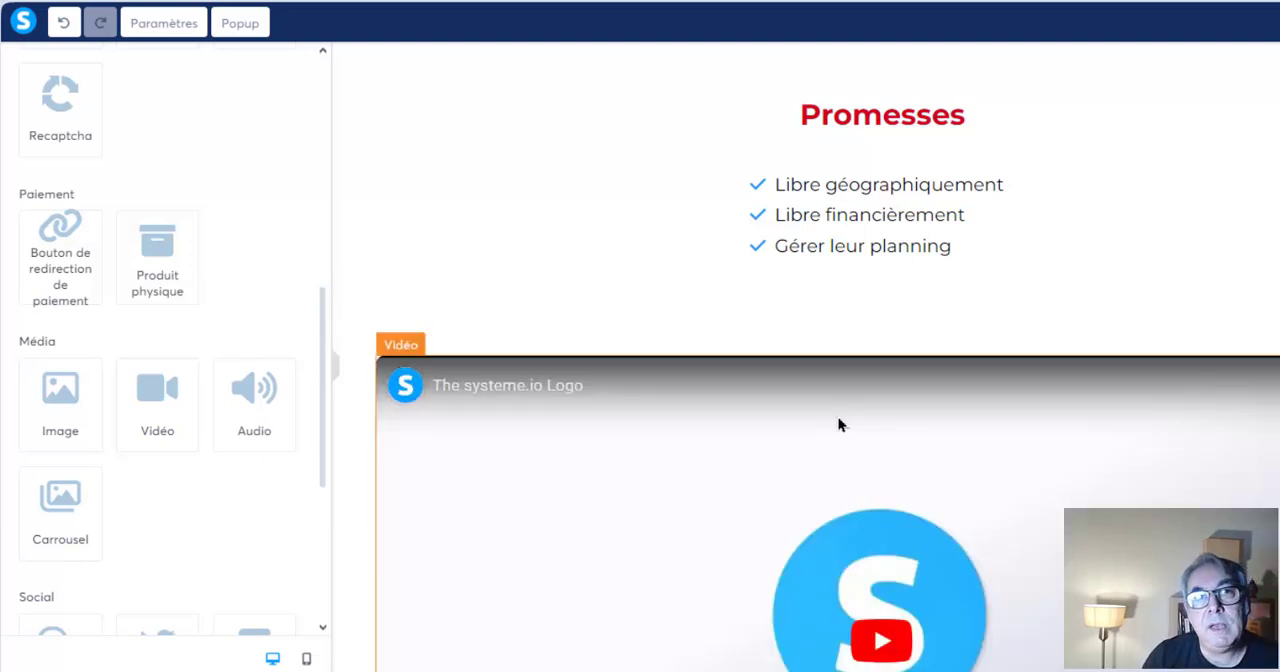
scroll(838, 425, "down", 1)
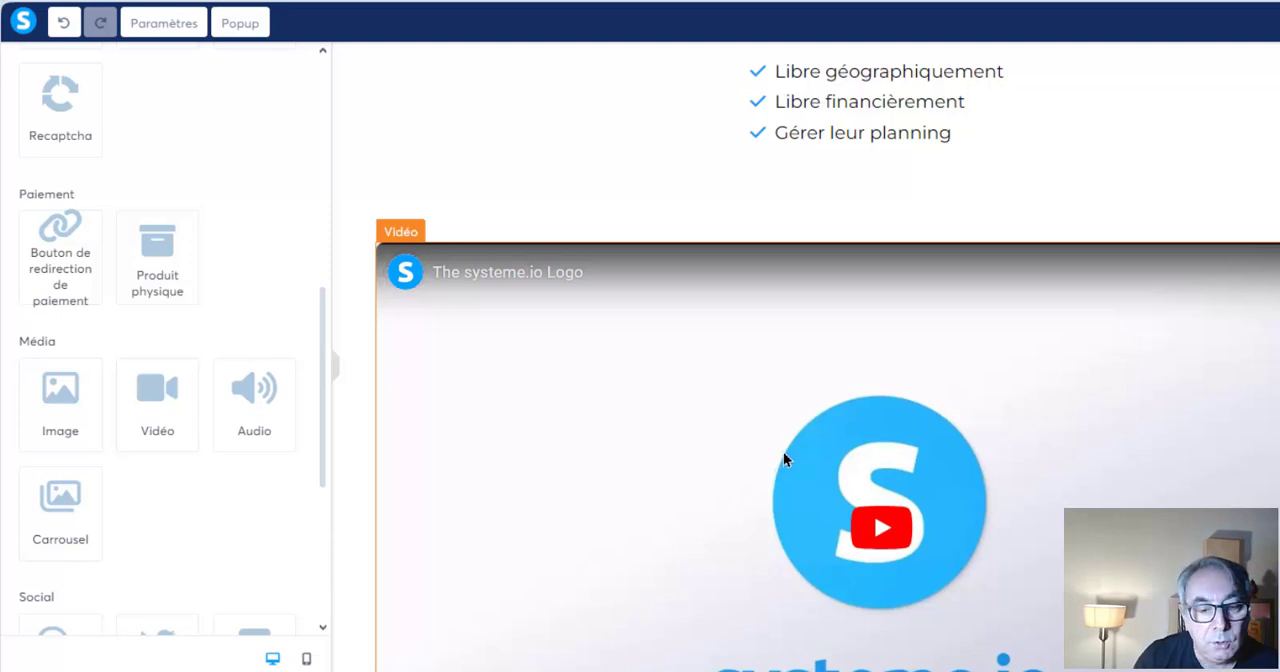
scroll(783, 451, "up", 3)
scroll(817, 369, "down", 4)
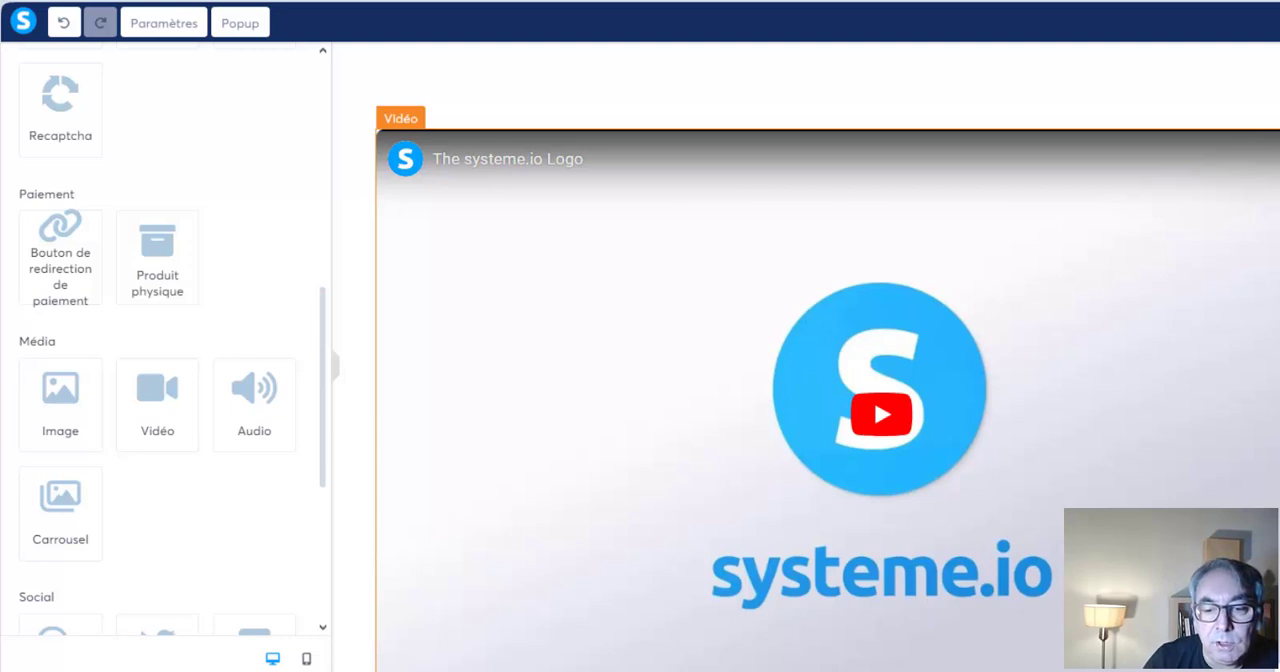
Set the new video element's type to "Intégrer à la page", then recheck its settings and leave them
left_click(881, 414)
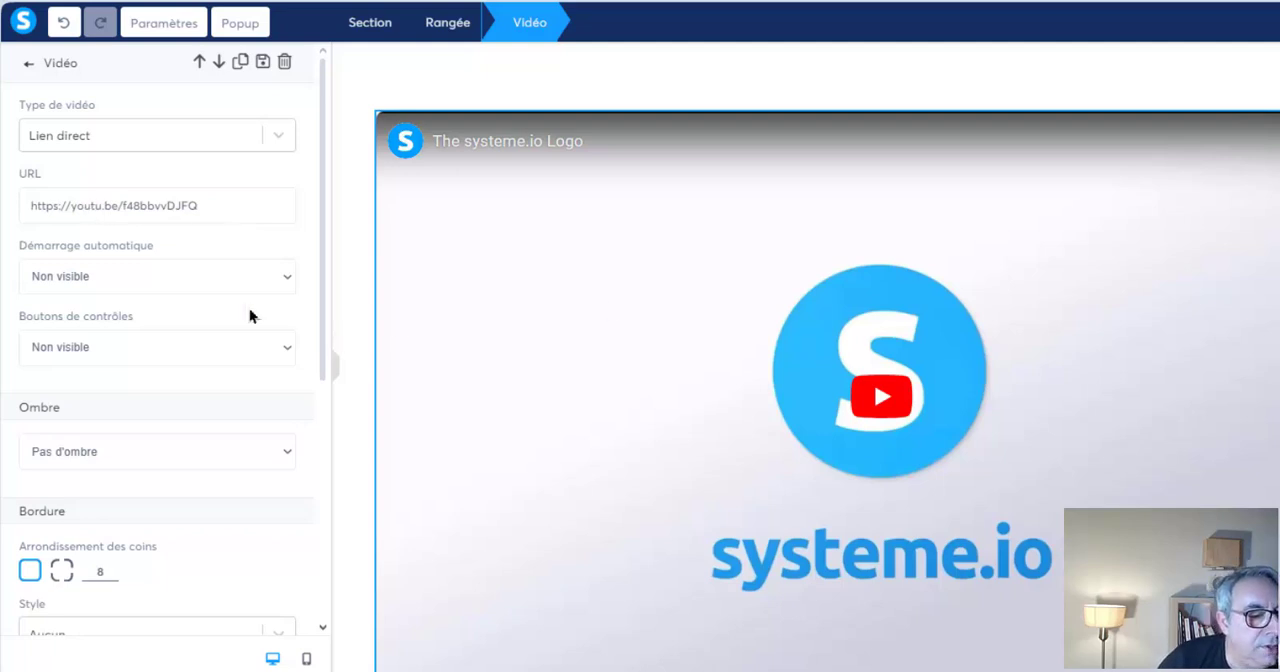
left_click(278, 138)
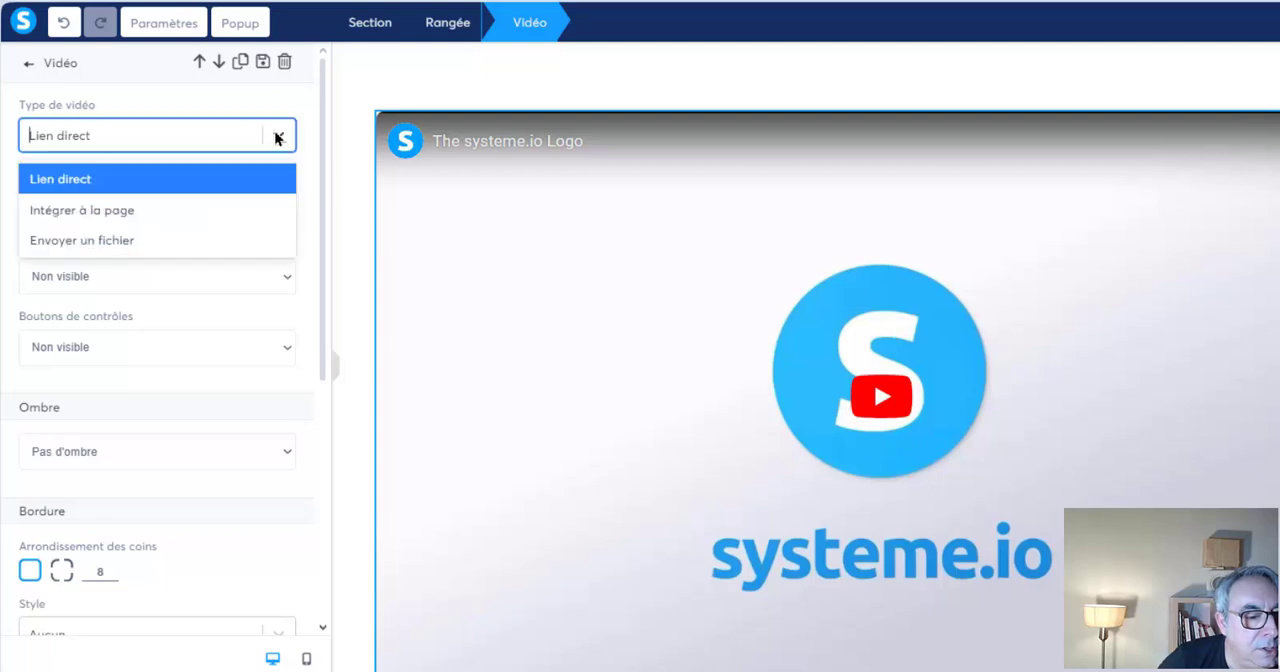
left_click(148, 210)
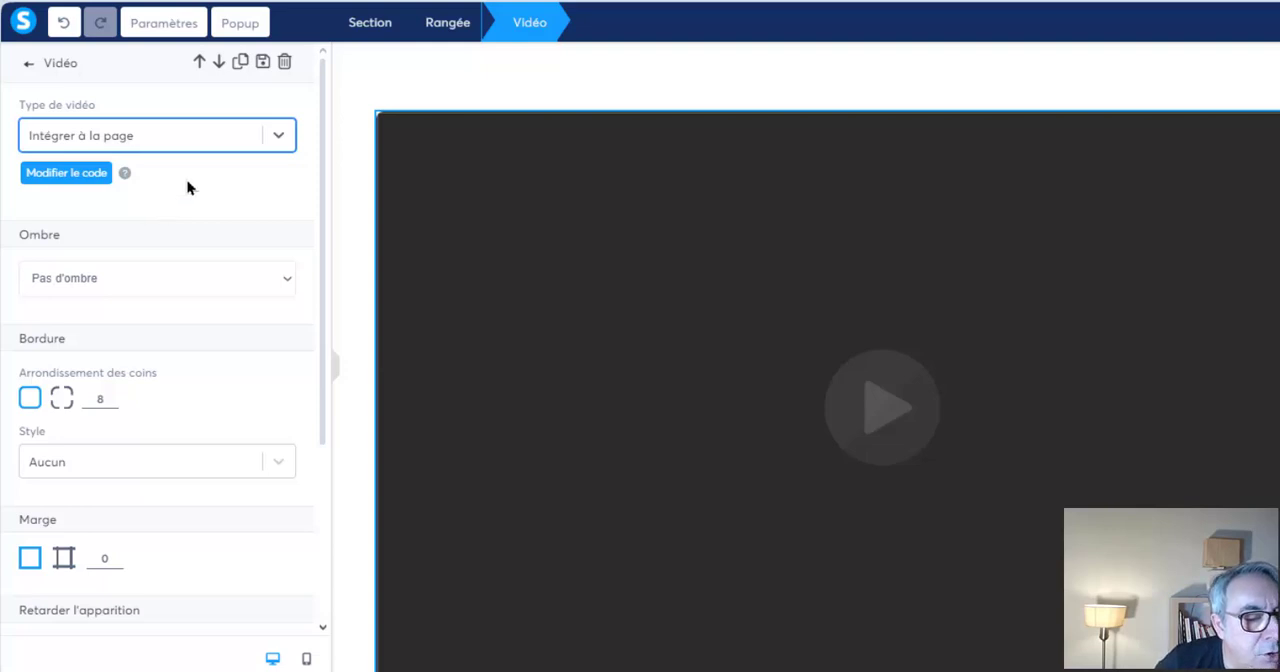
left_click(1153, 227)
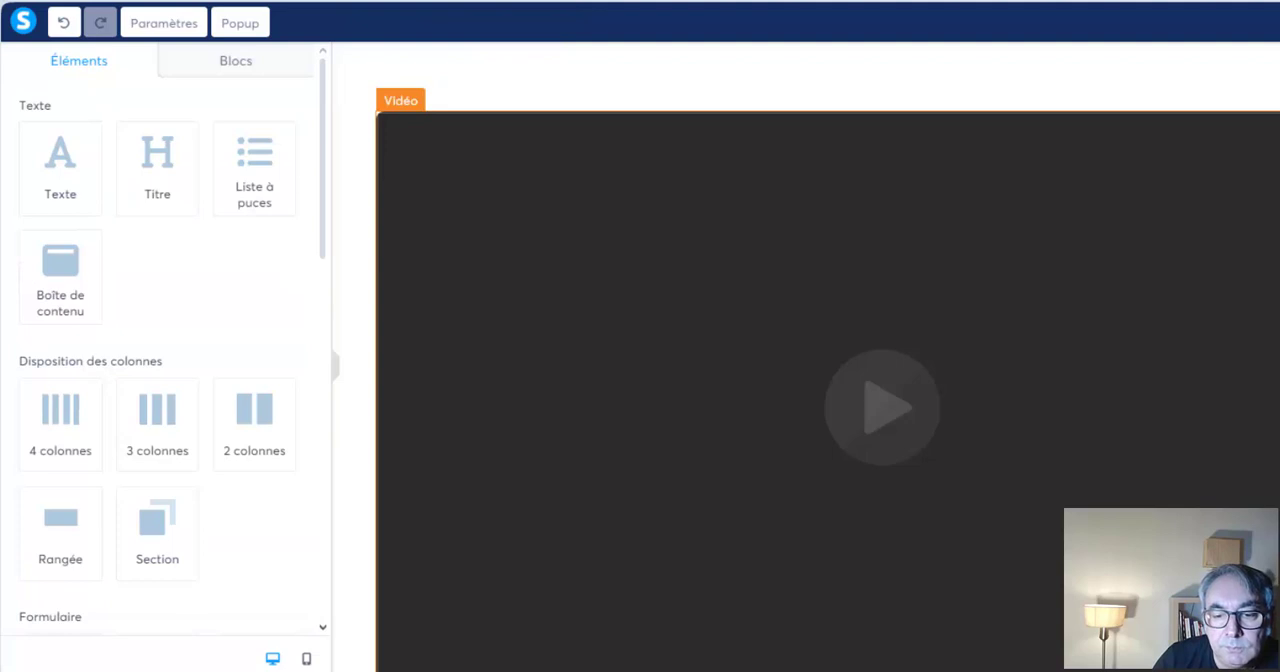
left_click(826, 318)
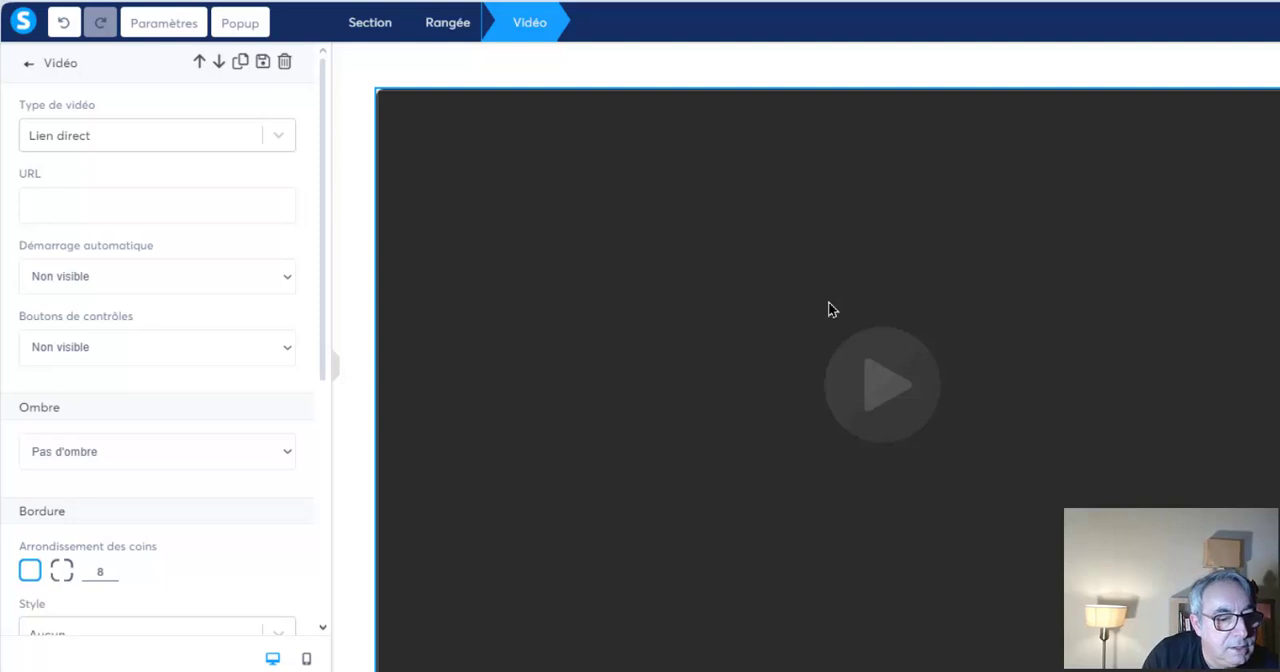
left_click(363, 264)
Review the page from the problem statement through the solutions, Engagement and FAQ sections, returning to the problem statement
scroll(837, 362, "down", 5)
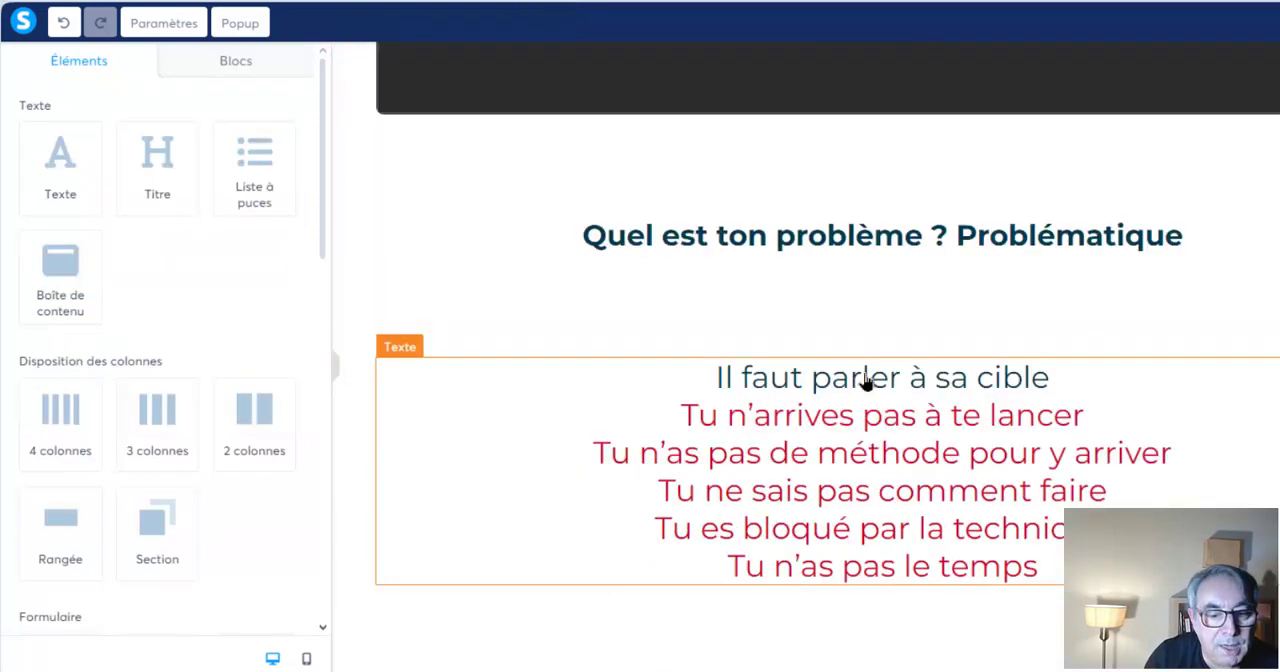
scroll(866, 381, "down", 10)
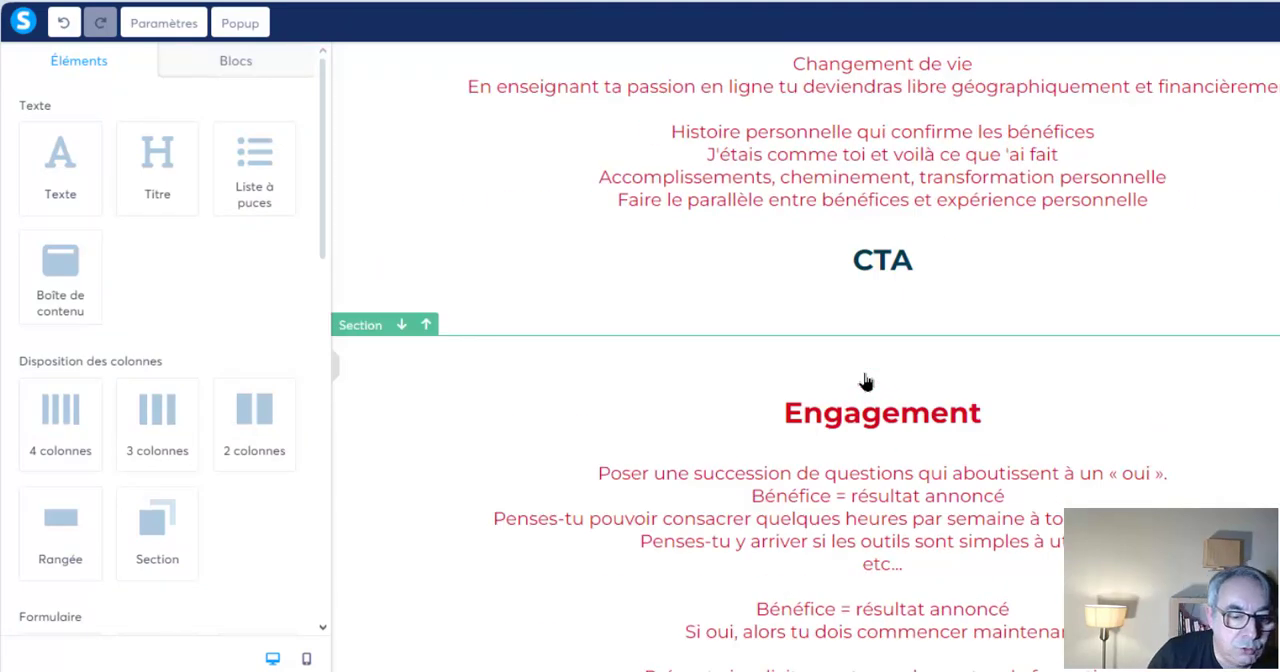
scroll(866, 381, "down", 1)
scroll(865, 380, "down", 9)
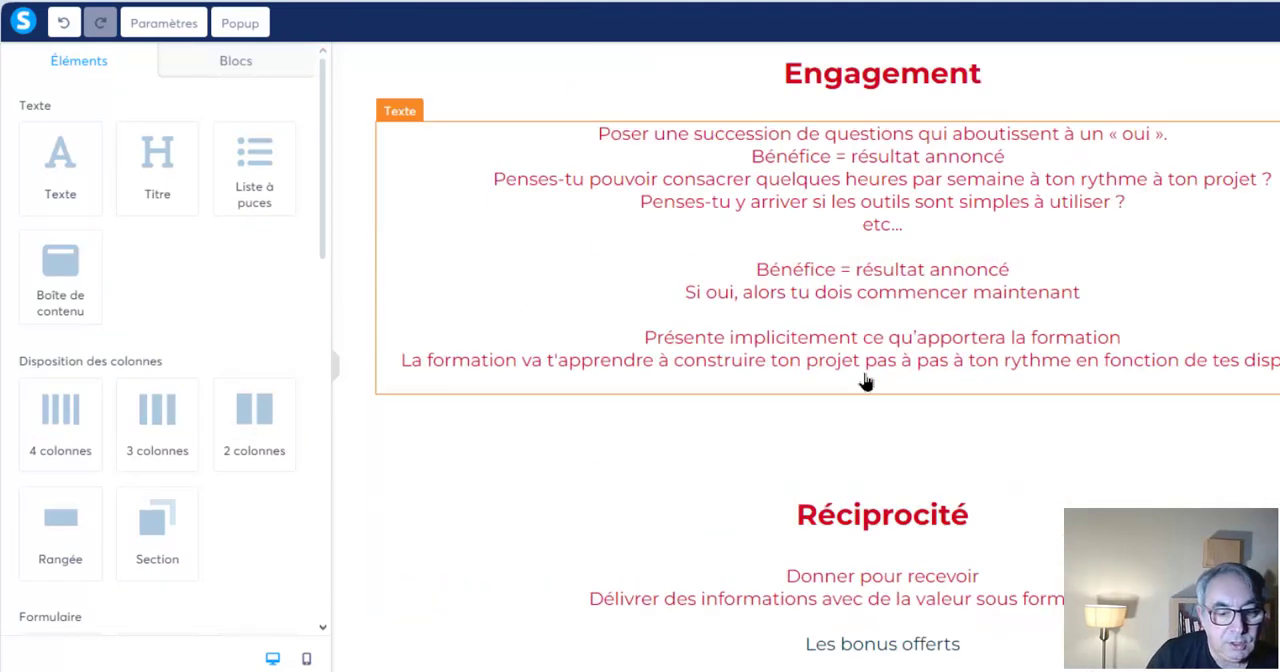
scroll(866, 381, "down", 3)
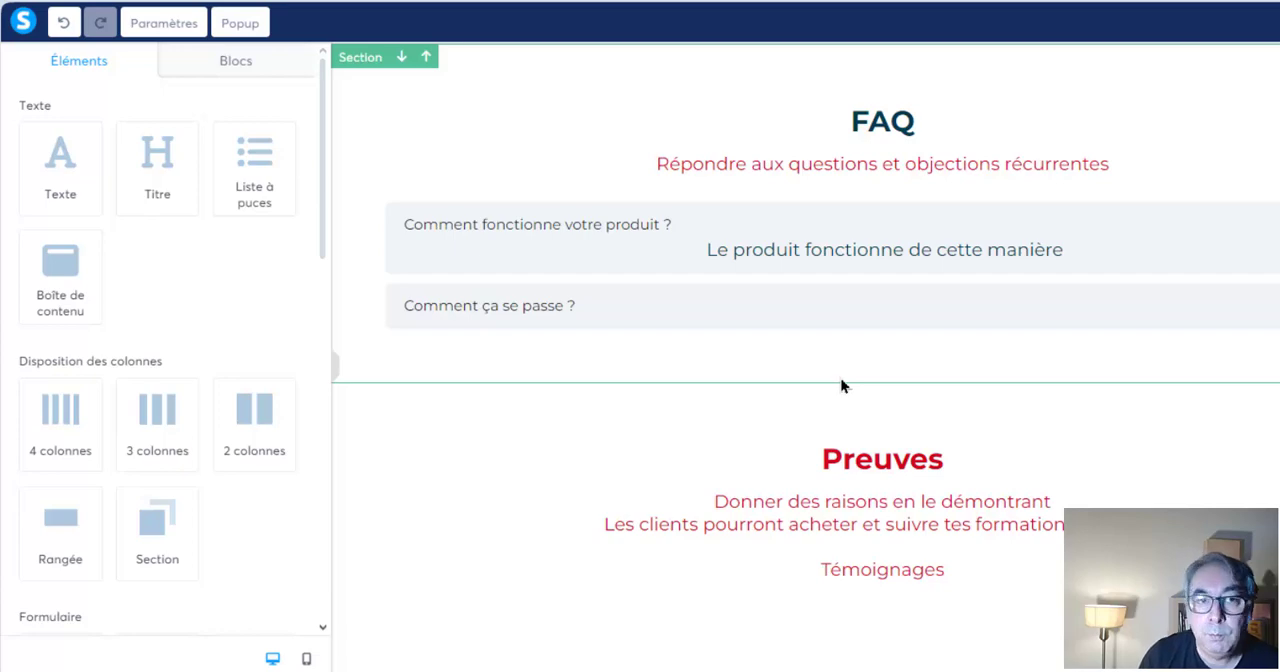
scroll(841, 386, "up", 15)
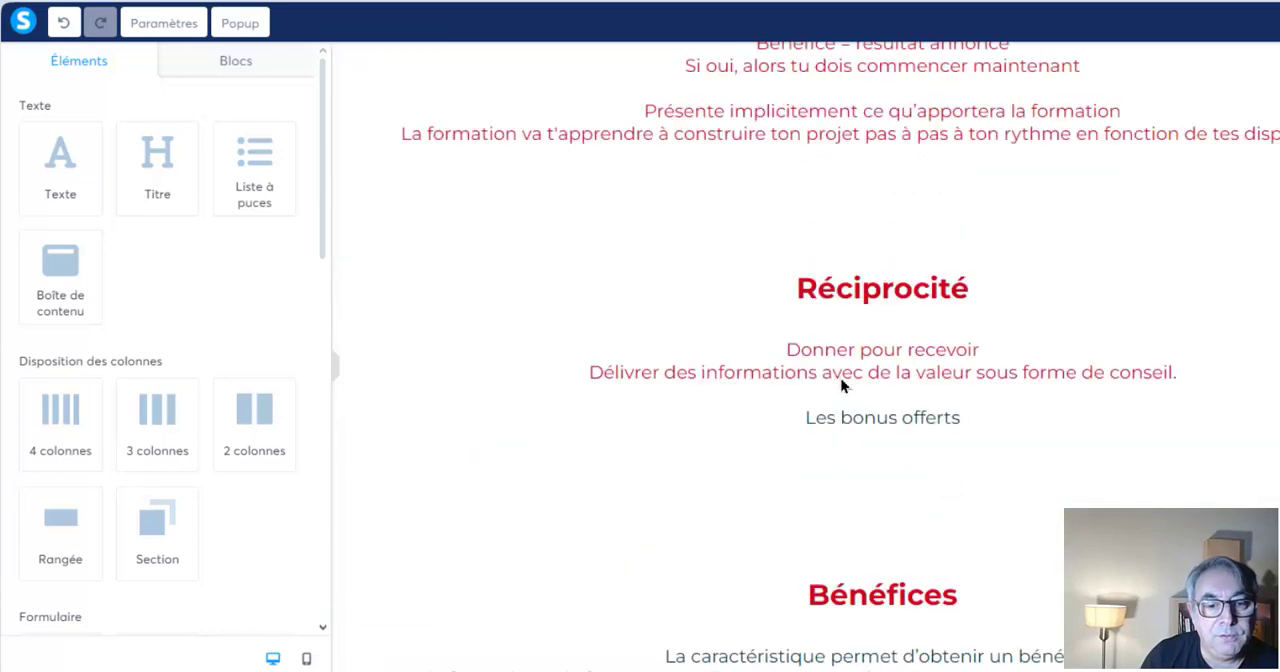
scroll(841, 386, "up", 12)
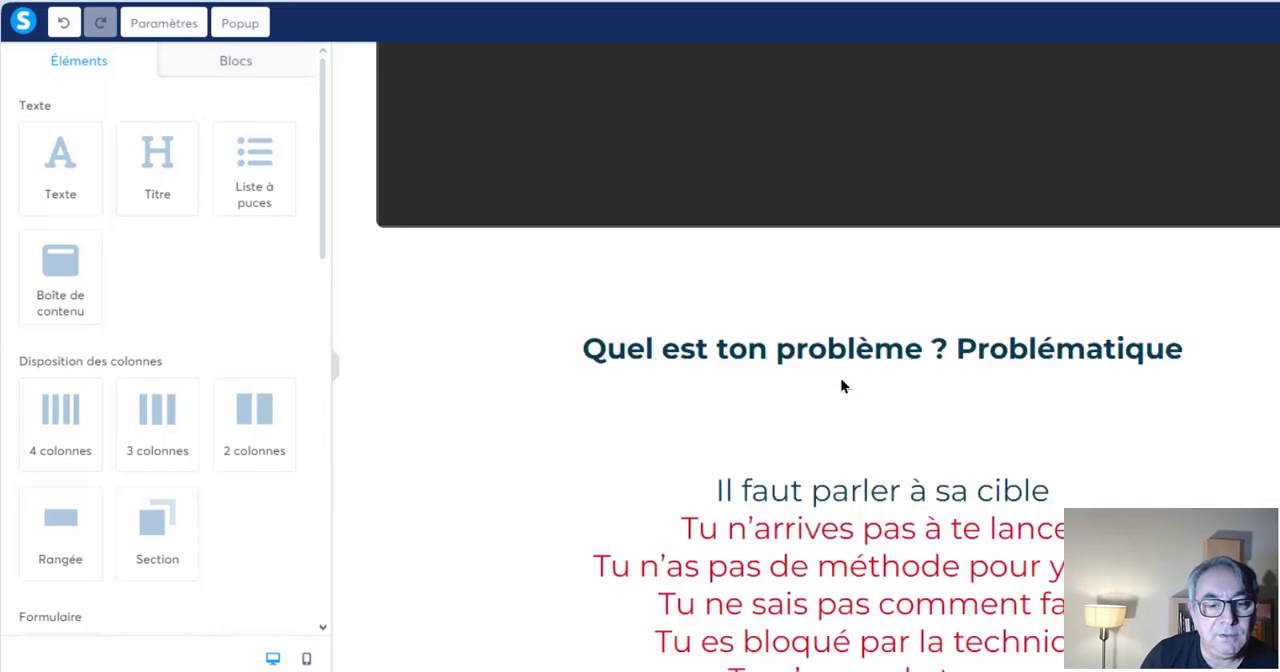
scroll(841, 386, "down", 5)
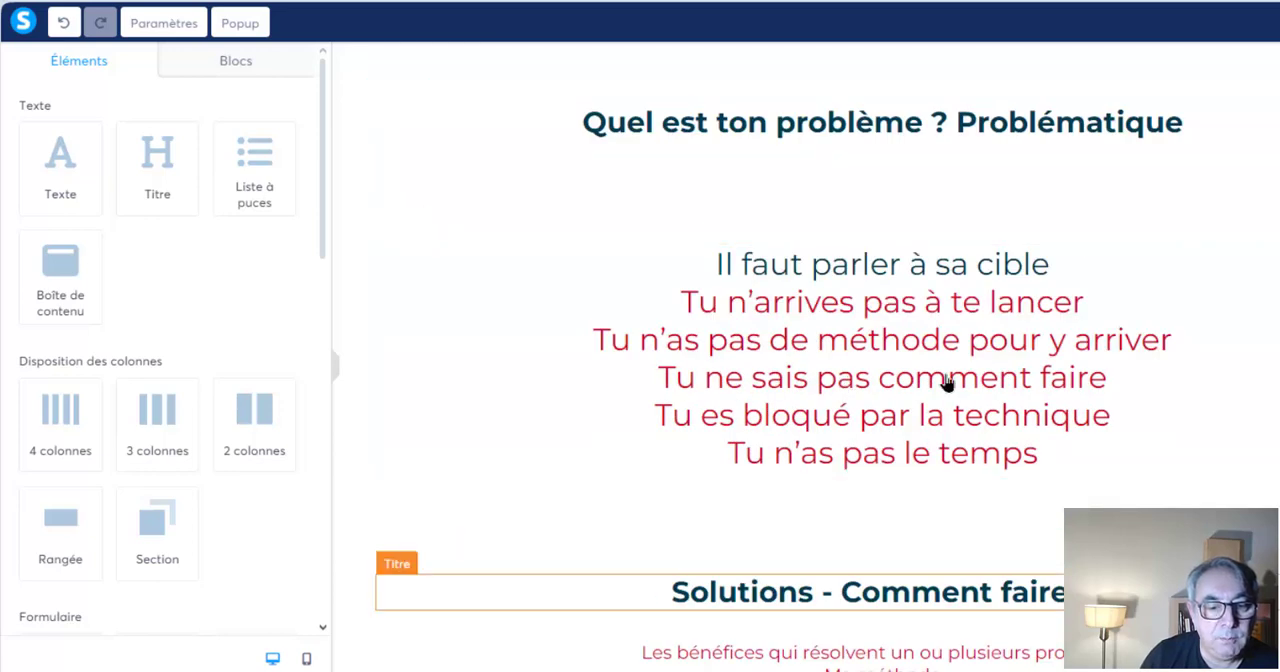
Inspect the text block under the problem heading and its font settings, then examine the solutions text down to the Engagement section
left_click(817, 295)
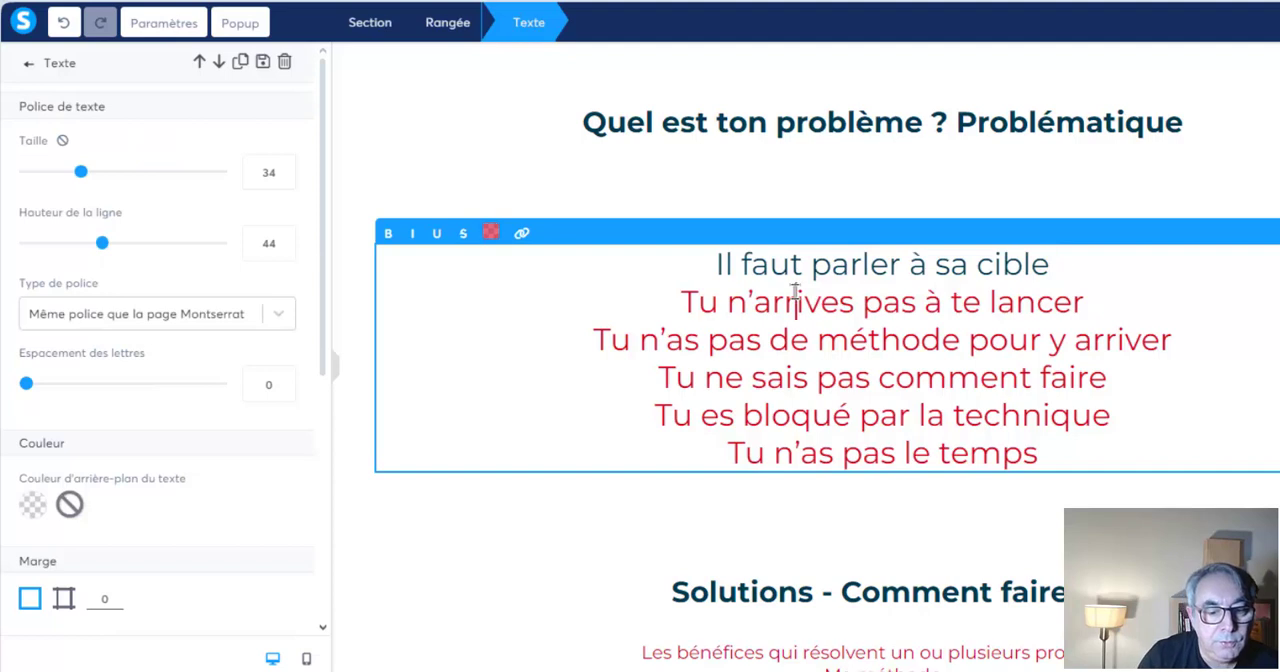
double_click(795, 291)
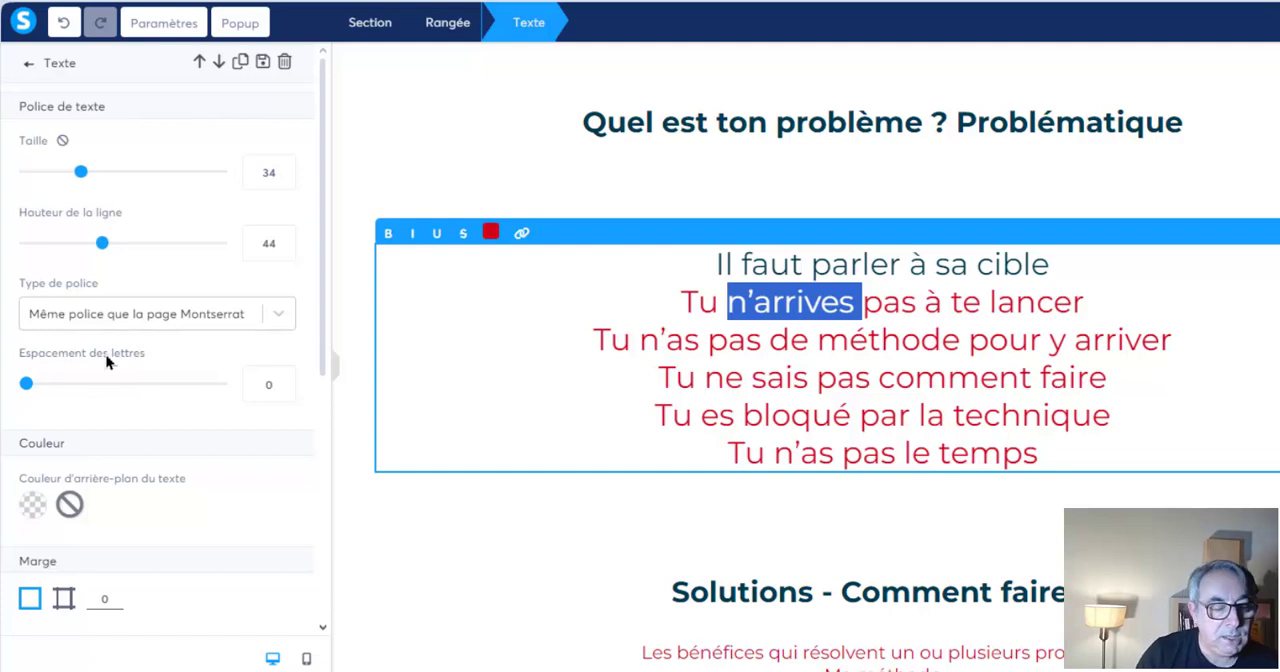
left_click(825, 336)
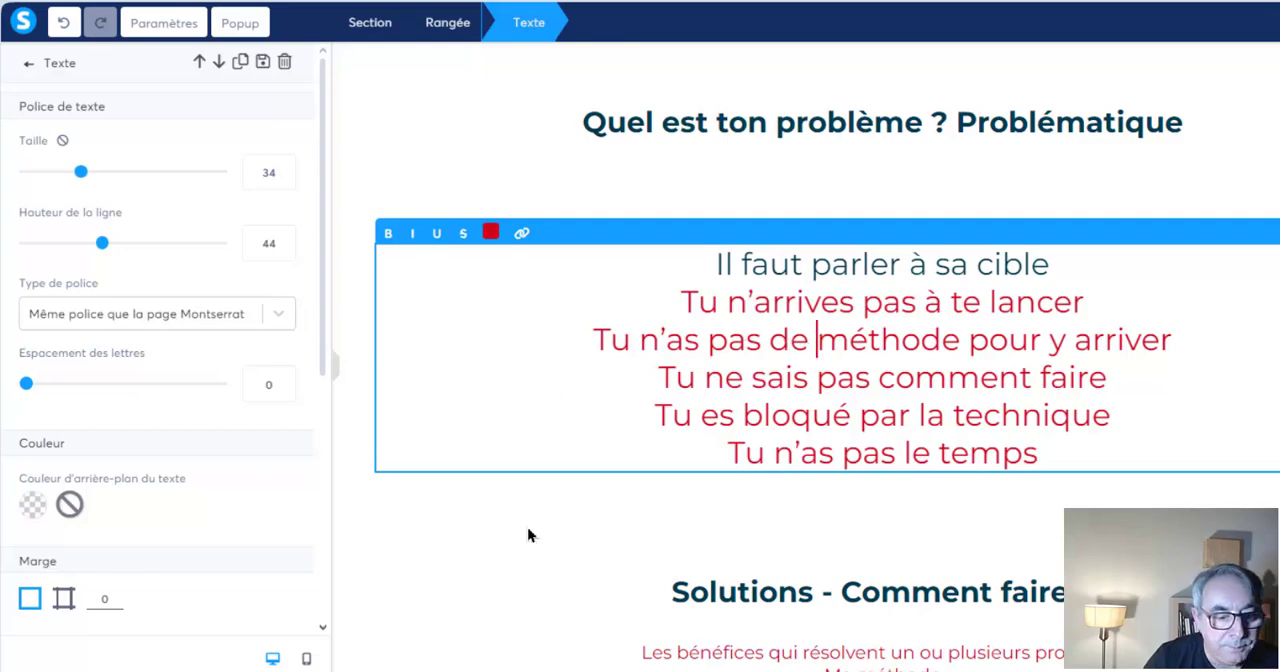
scroll(617, 375, "down", 7)
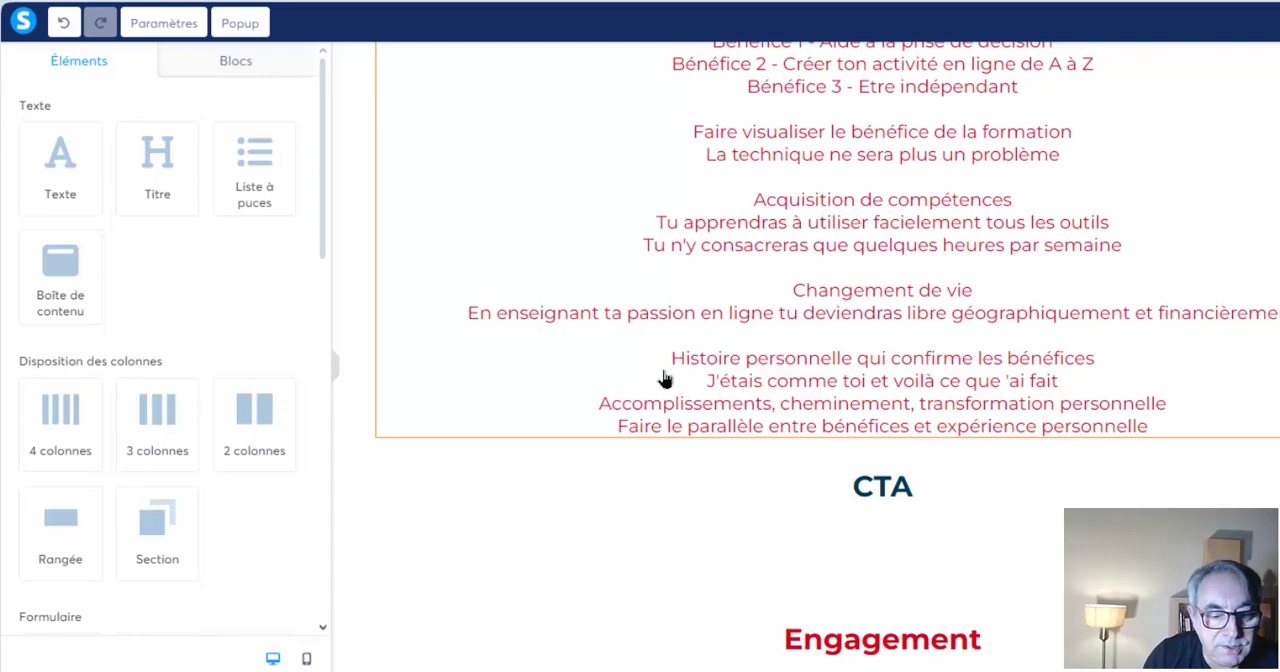
scroll(665, 378, "down", 2)
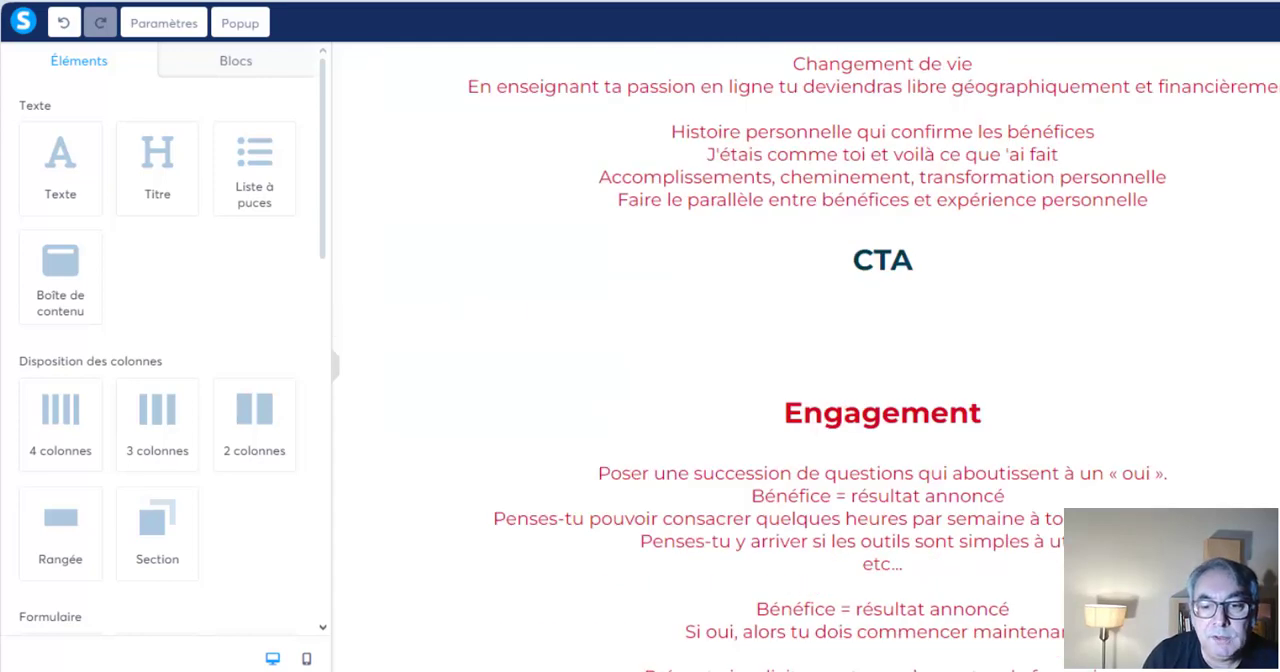